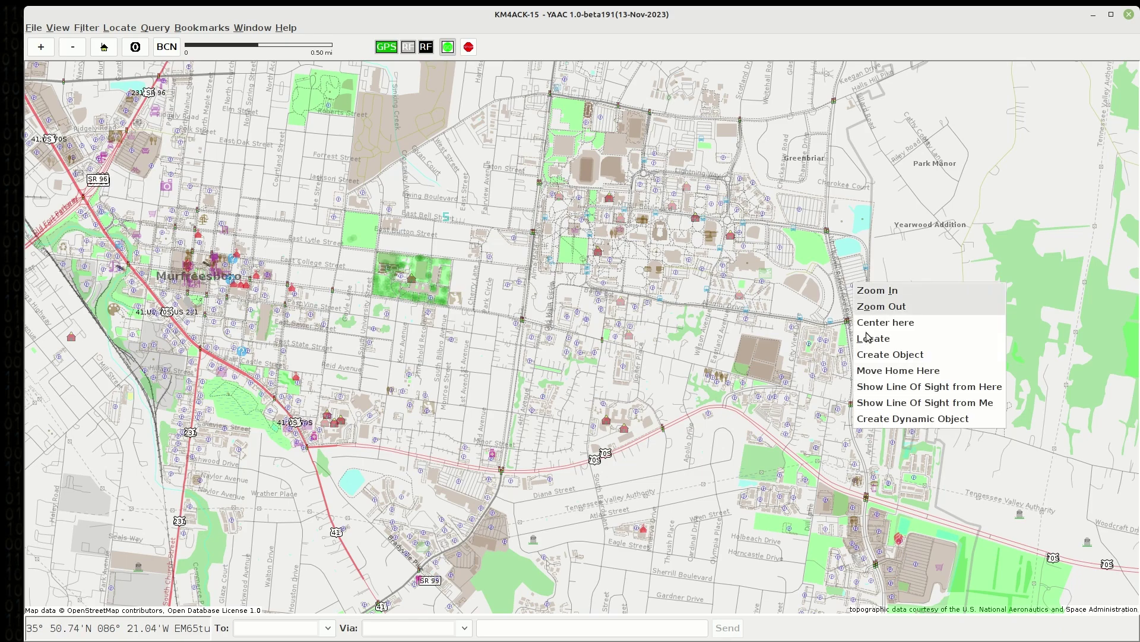
# - Create a new map object named Check-In at about 35° 50.74' N, 86° 21.10' W and set its scope to Private
pyautogui.click(865, 354)
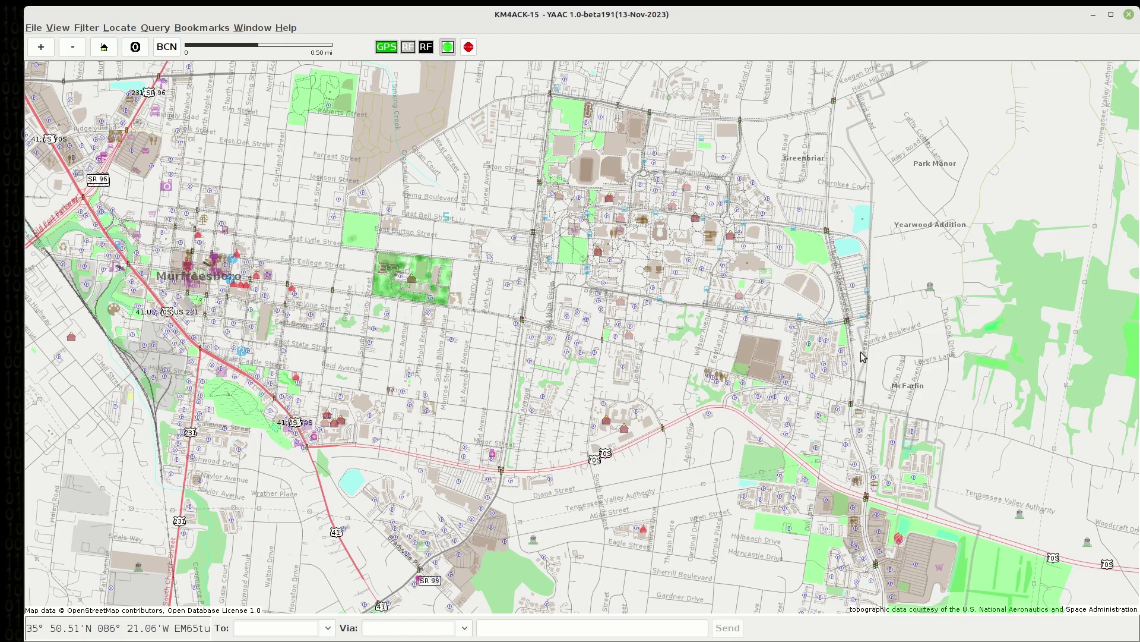
pyautogui.moveTo(651, 194); pyautogui.dragTo(751, 105)
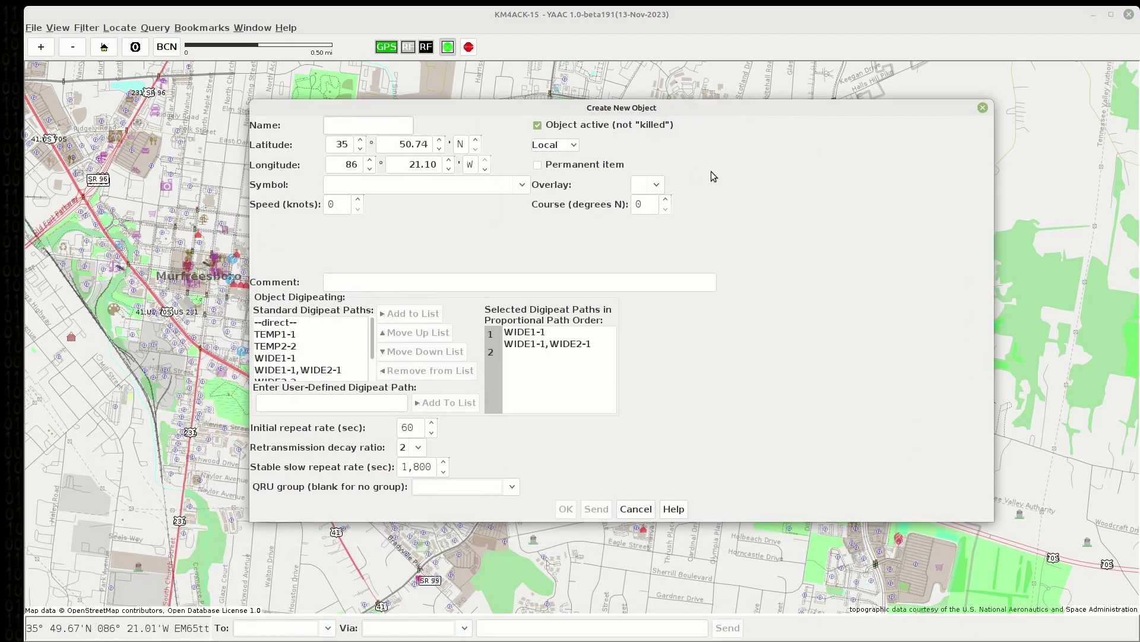
pyautogui.click(367, 126)
pyautogui.write('Check-In')
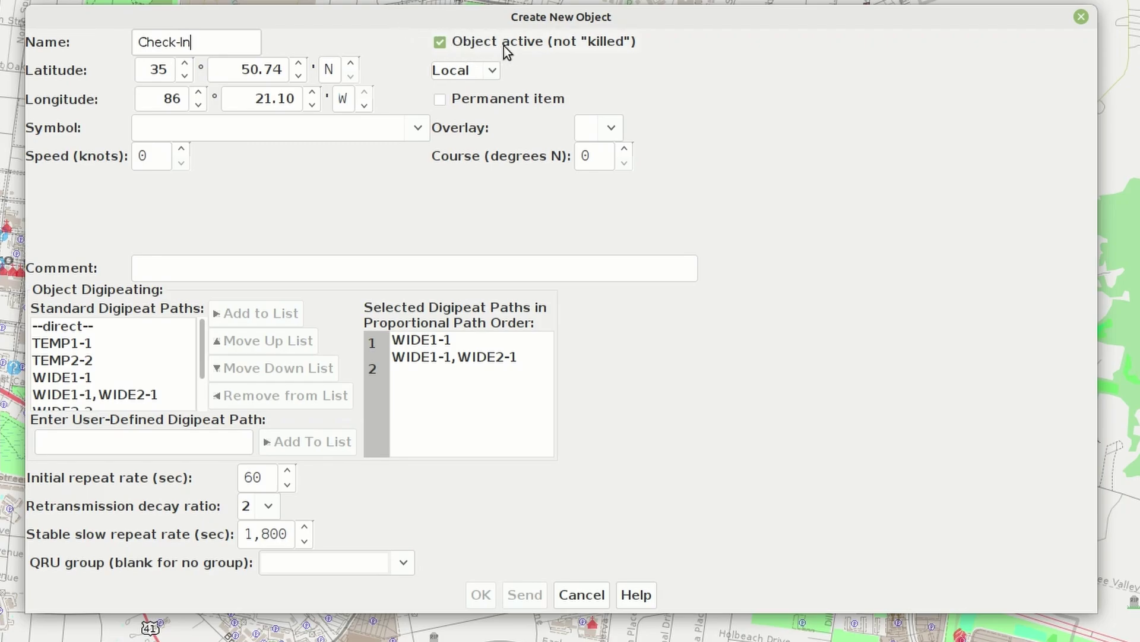
pyautogui.click(497, 70)
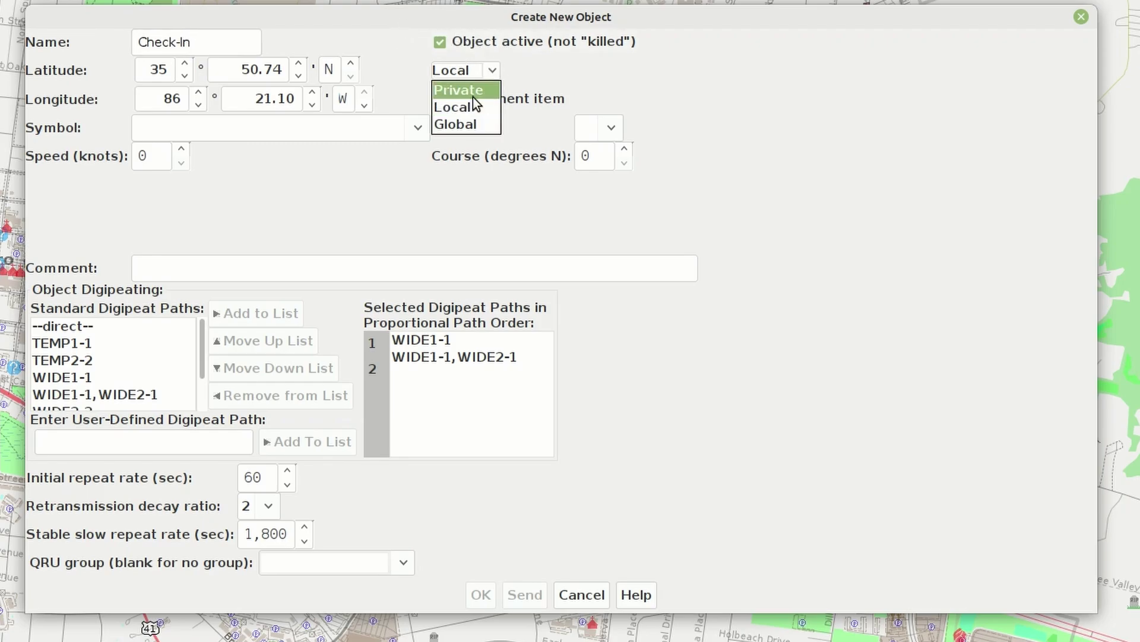
pyautogui.click(476, 92)
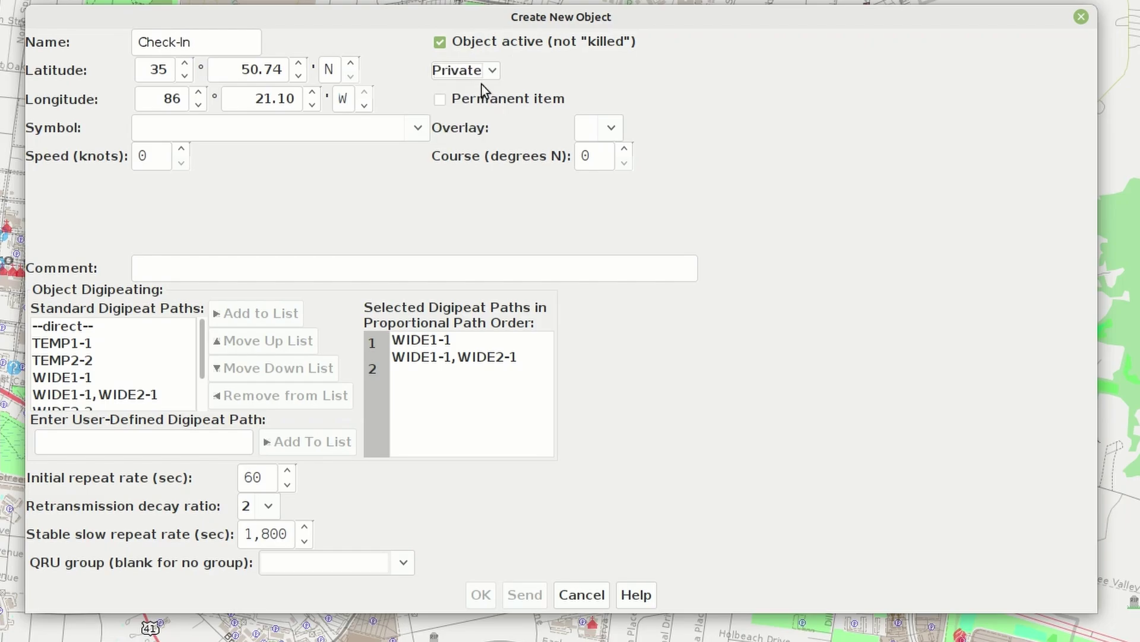
pyautogui.click(494, 69)
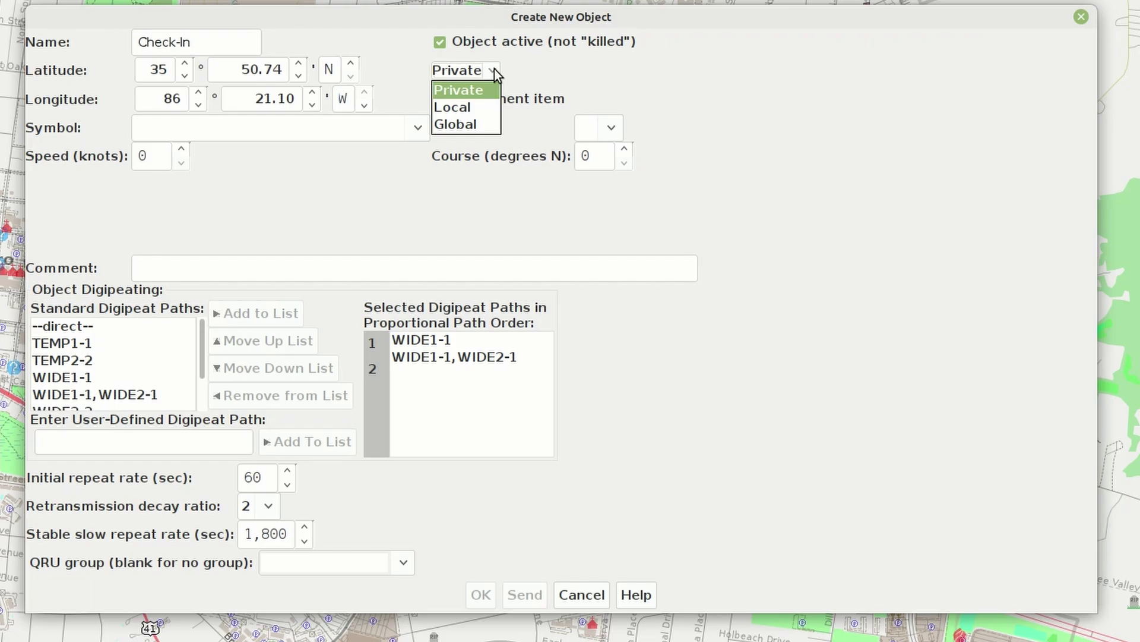
pyautogui.click(494, 69)
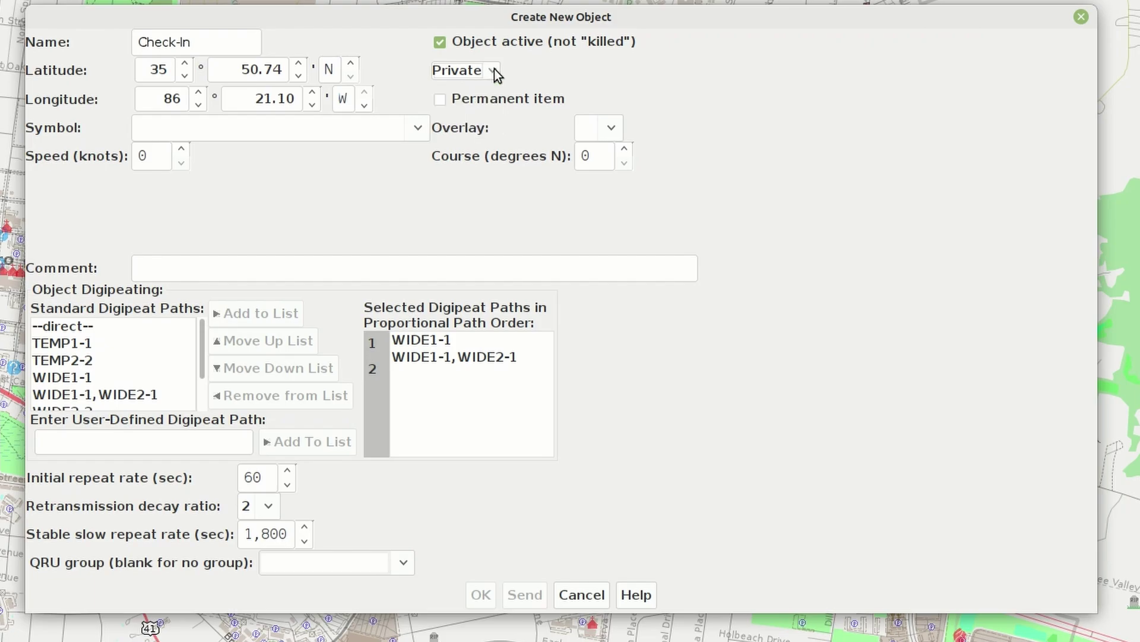
# - Assign the red Dot symbol to the Check-In object
pyautogui.click(420, 133)
pyautogui.scroll(-1, 350, 225)
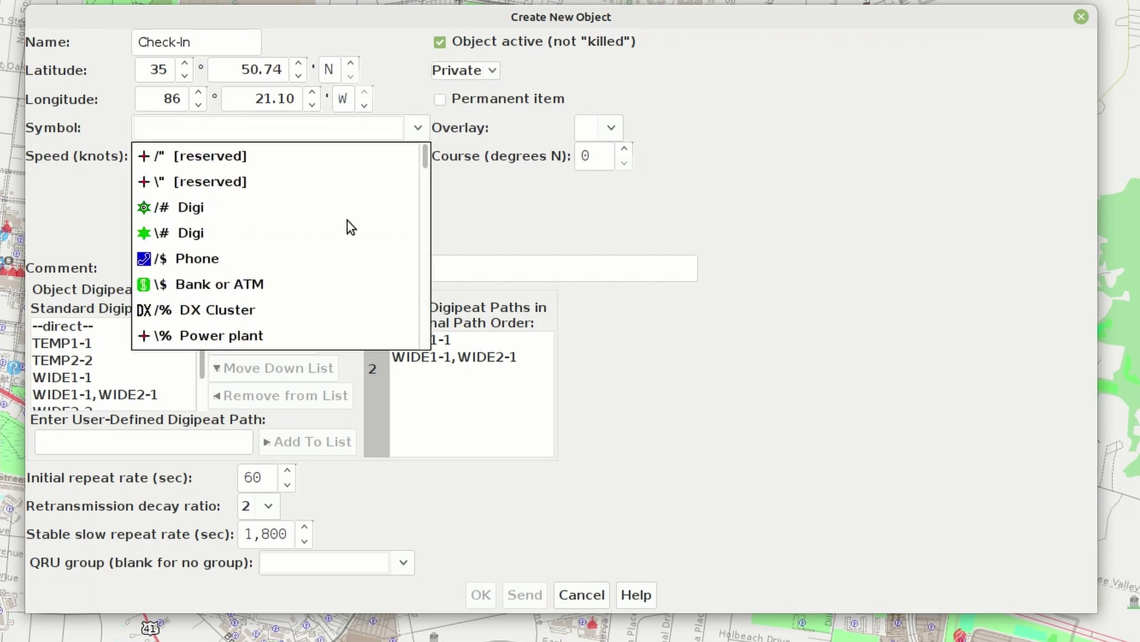
pyautogui.scroll(-5, 349, 224)
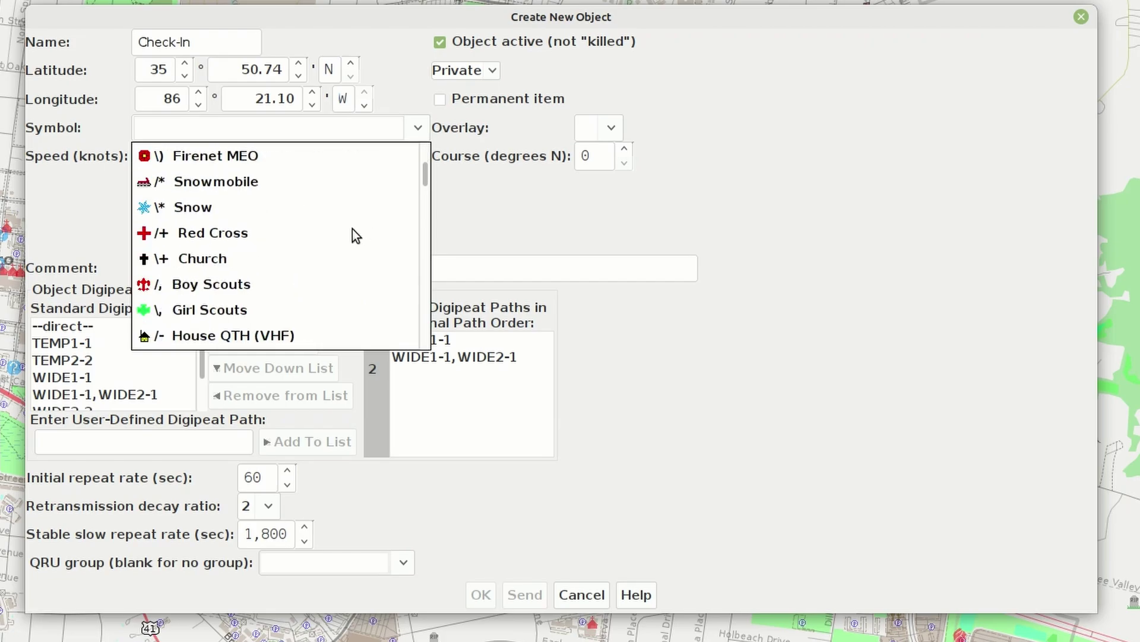
pyautogui.scroll(-3, 352, 230)
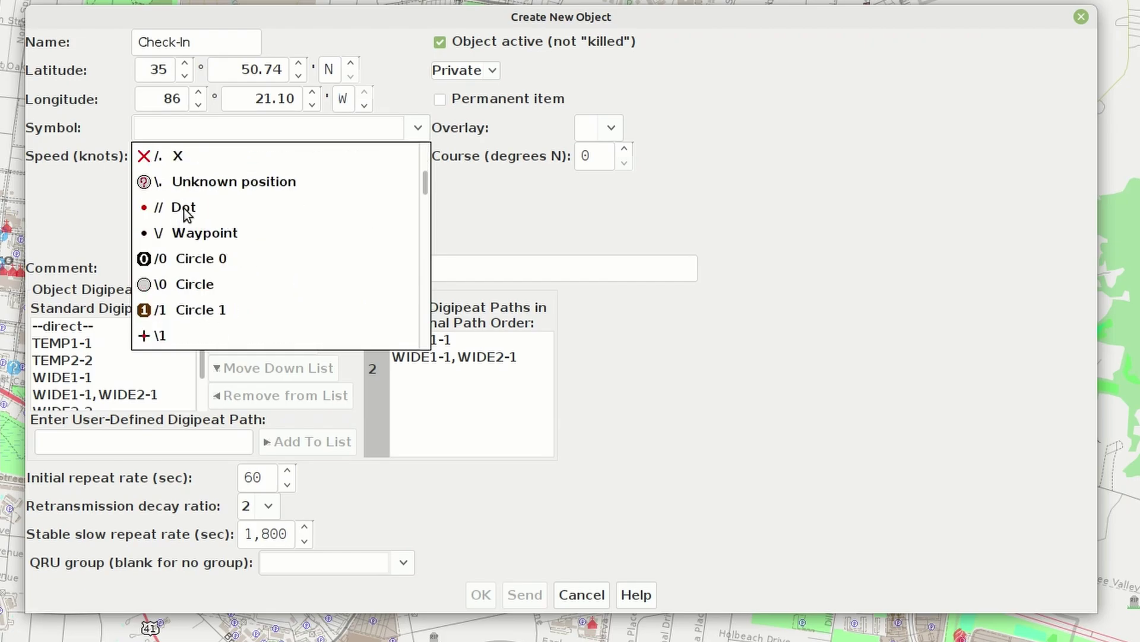
pyautogui.click(188, 213)
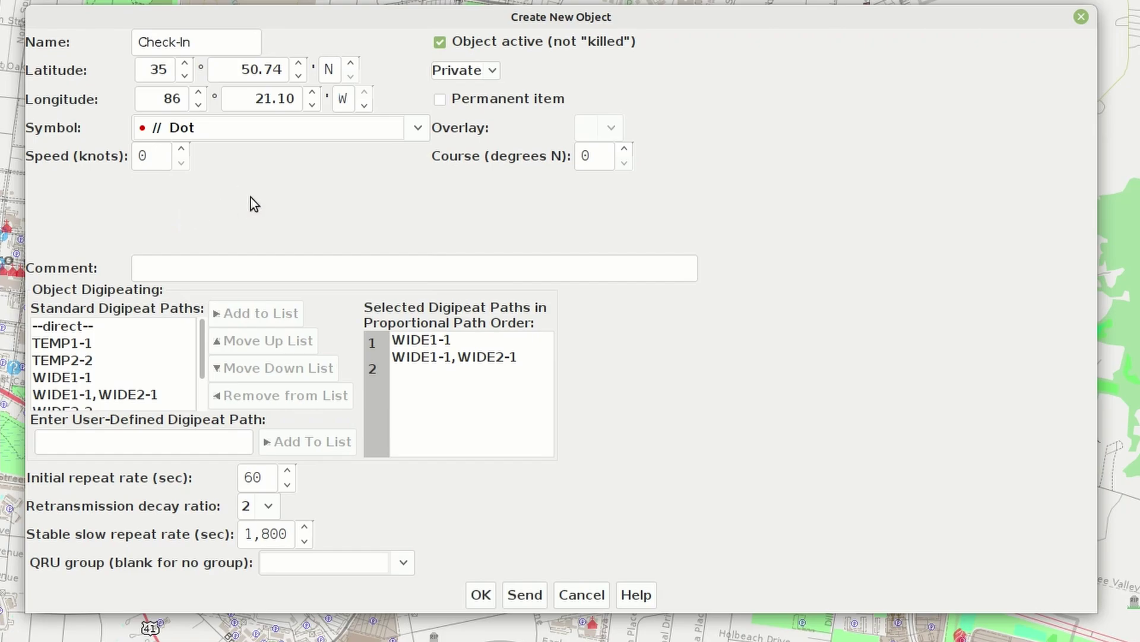
# - Remove the WIDE1-1,WIDE2-1 digipeat path from Check-In, add the comment "Parade Check In" and save the object
pyautogui.click(430, 359)
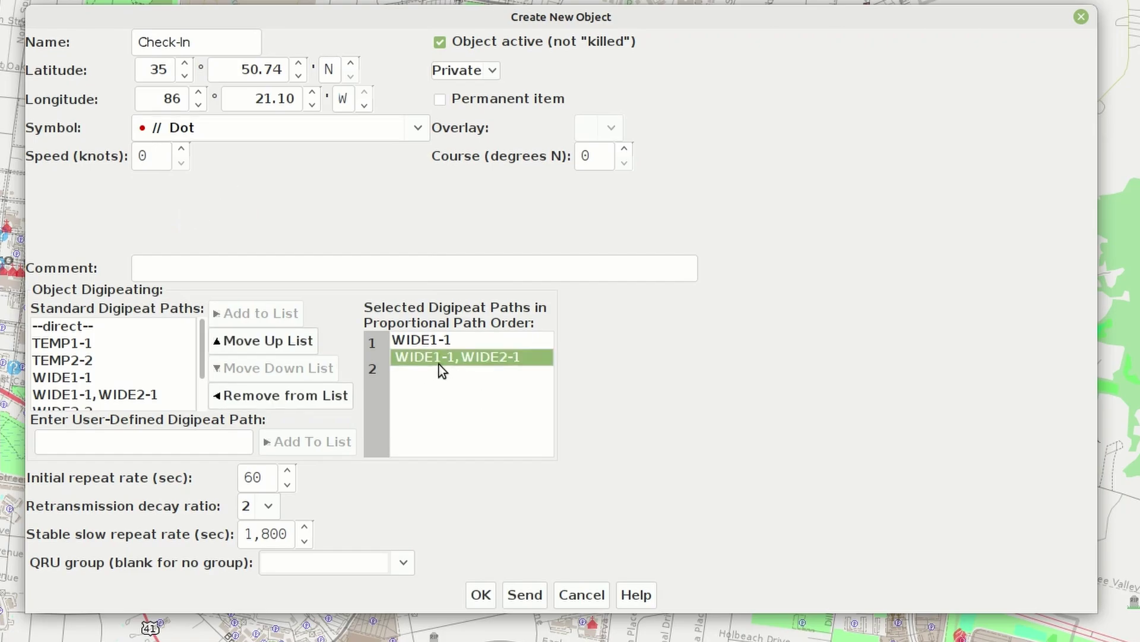
pyautogui.click(296, 397)
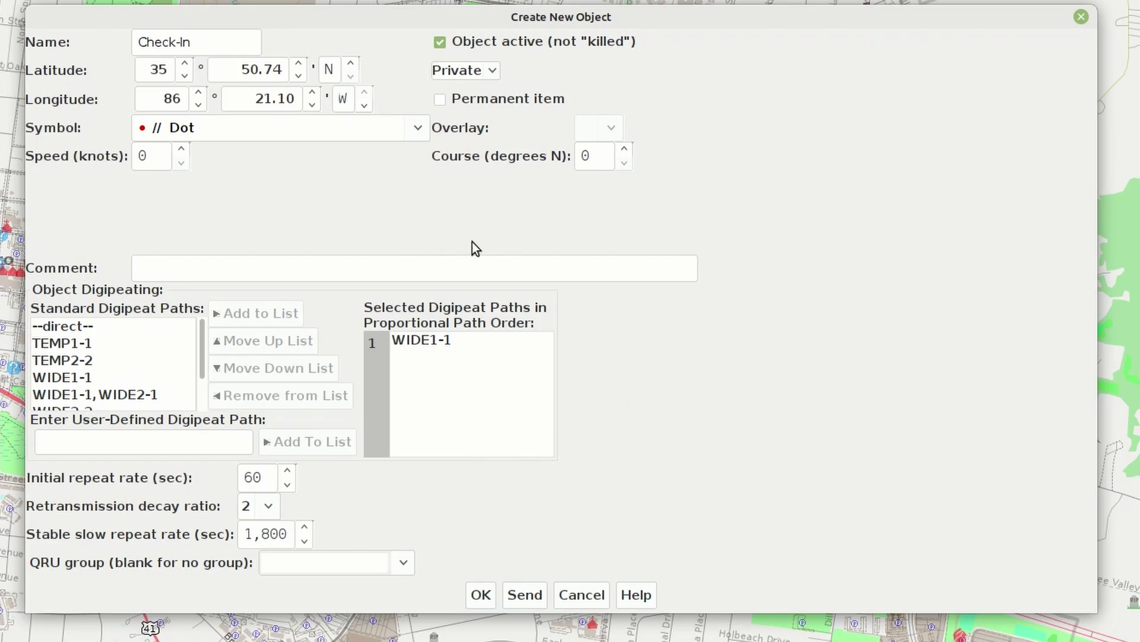
pyautogui.click(327, 267)
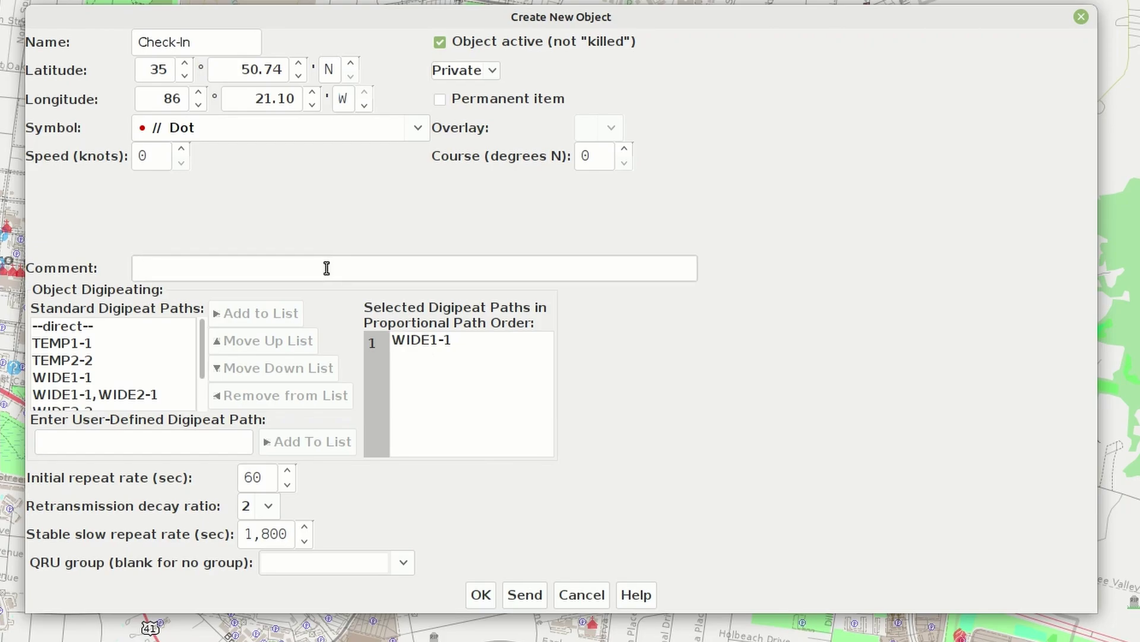
pyautogui.write('Parade Check In')
pyautogui.click(480, 594)
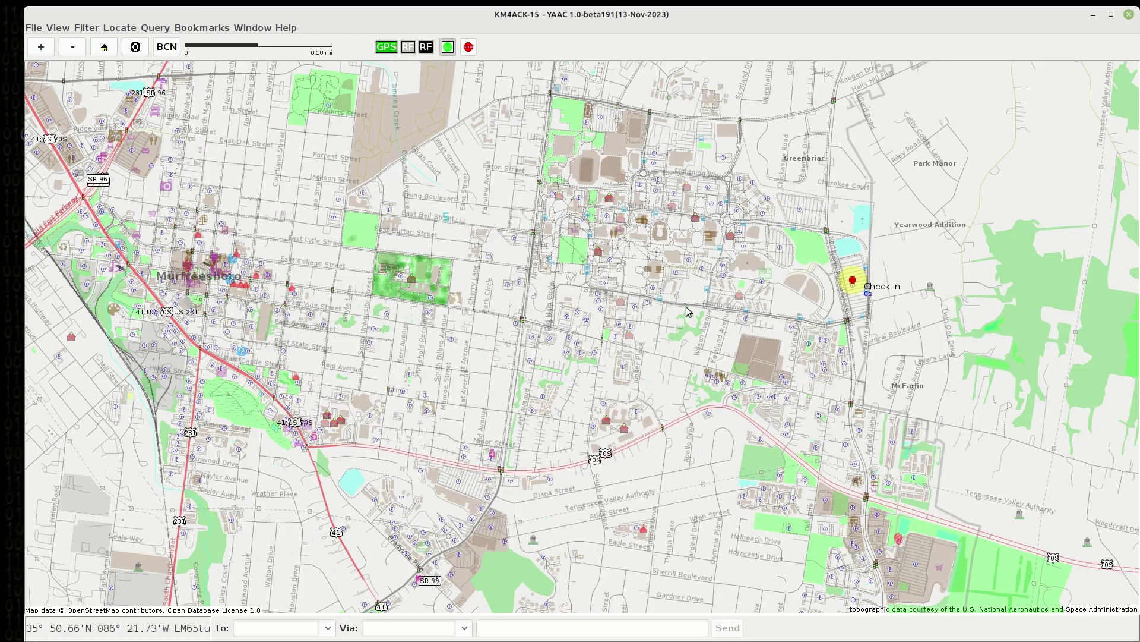
# - Start a new map object named Staging west of Check-In, at about 35° 50.66' N, 86° 21.63' W
pyautogui.rightClick(688, 302)
pyautogui.click(746, 409)
pyautogui.click(361, 160)
pyautogui.write('Staging')
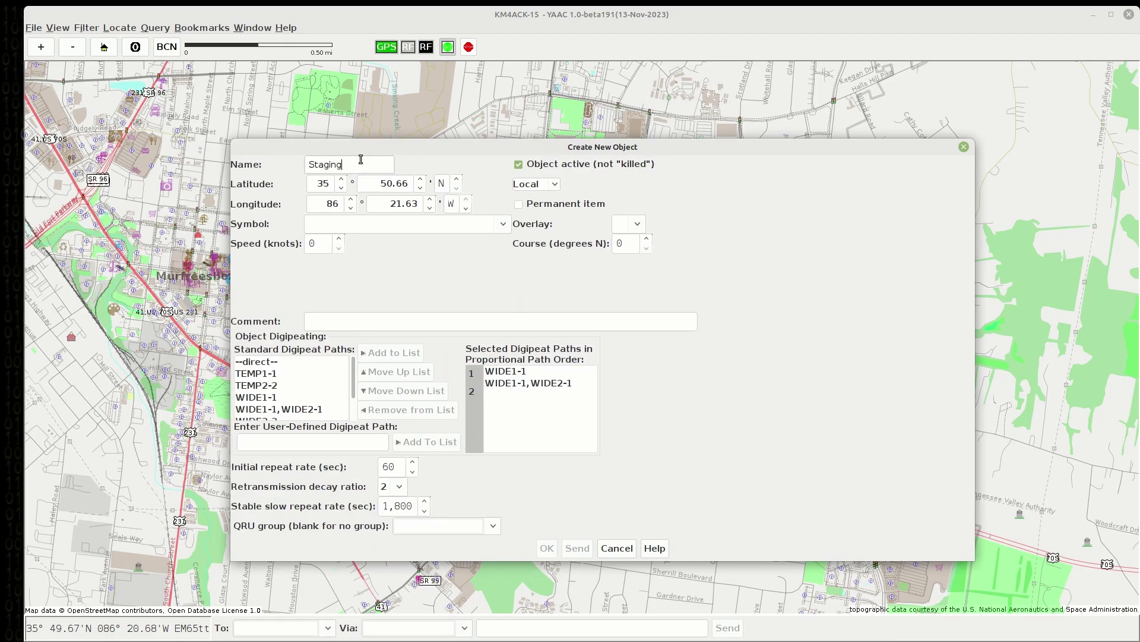
# - Give Staging the Dot symbol, the comment "Parade Staging" and only the WIDE1-1 digipeat path, and save it
pyautogui.click(386, 222)
pyautogui.scroll(-8, 392, 305)
pyautogui.click(357, 258)
pyautogui.click(342, 320)
pyautogui.write('Parade Staging')
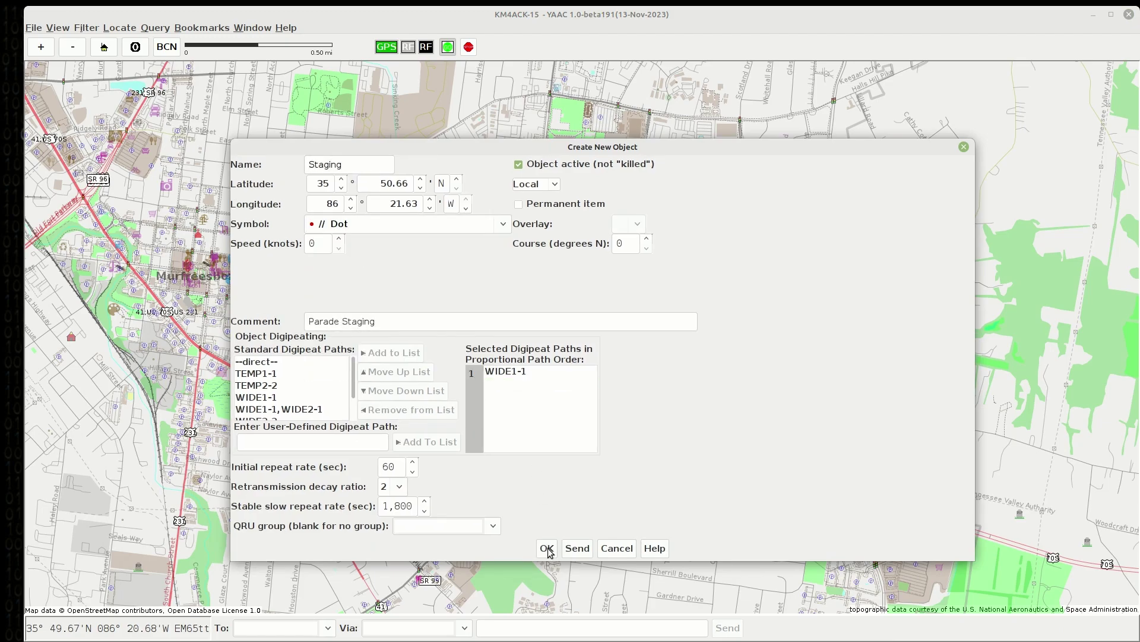
pyautogui.click(547, 547)
# - Start a new Private map object named Command west of Staging, at about 35° 50.61' N, 86° 22.17' W
pyautogui.rightClick(526, 318)
pyautogui.click(603, 398)
pyautogui.click(355, 180)
pyautogui.write('Command')
pyautogui.click(534, 200)
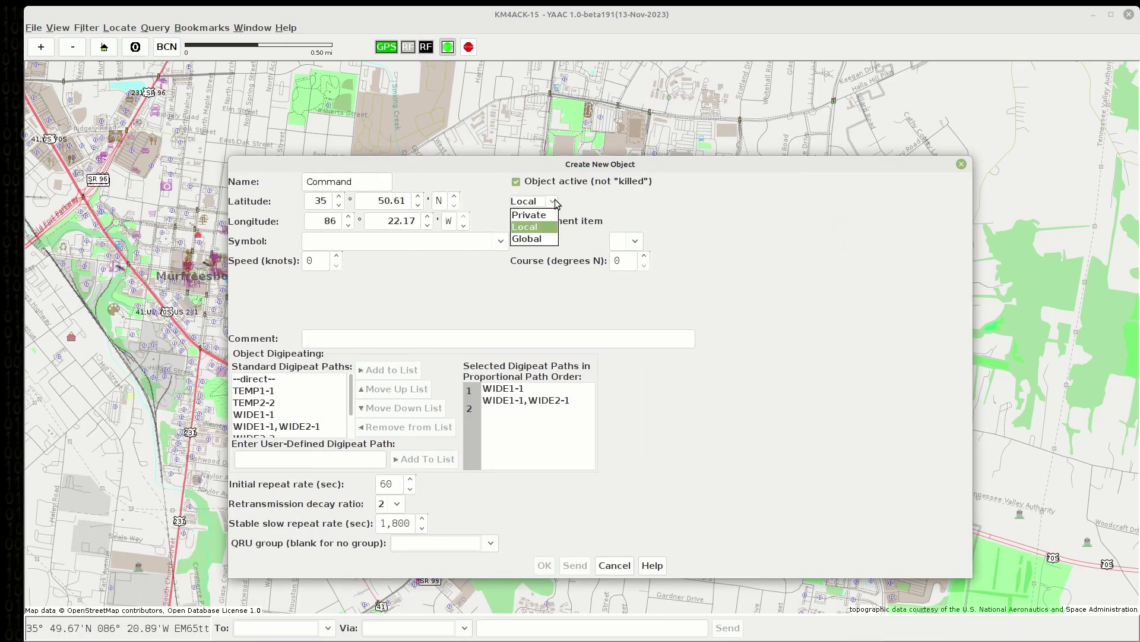
pyautogui.click(528, 215)
# - Give Command the Dot symbol and the comment "Parade Command", remove its WIDE1-1,WIDE2-1 digipeat path and save the object
pyautogui.click(500, 241)
pyautogui.click(335, 307)
pyautogui.click(376, 334)
pyautogui.write('Parade Command')
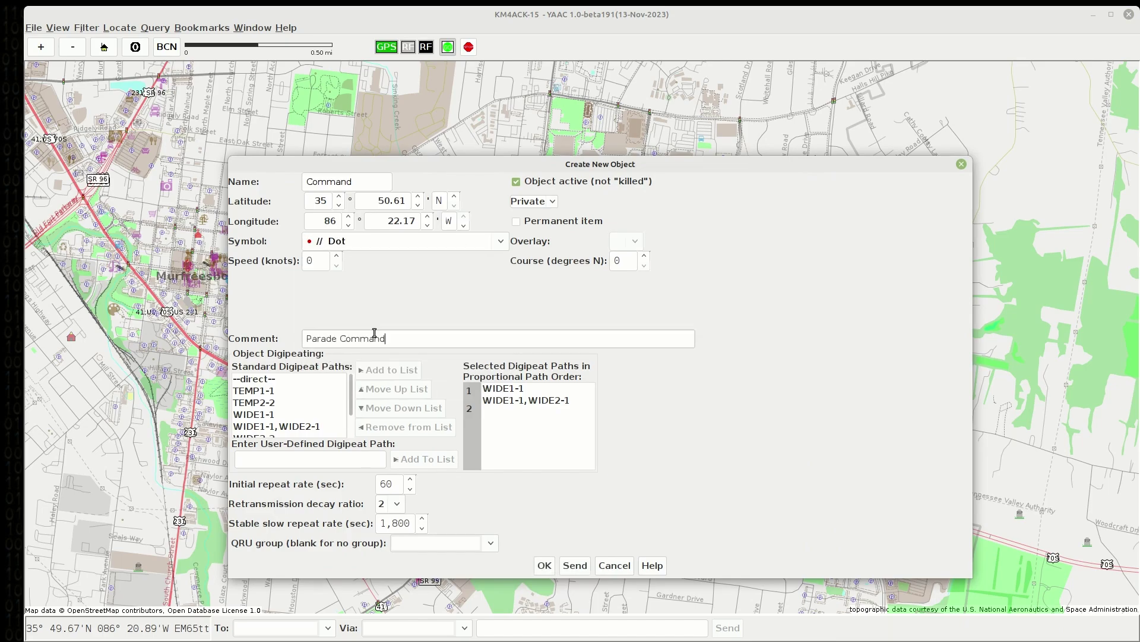
pyautogui.click(526, 400)
pyautogui.click(405, 427)
pyautogui.click(545, 565)
# - Start a new map object named TV-Crew with the Dot symbol west of Command, at about 35° 50.68' N, 86° 22.72' W
pyautogui.rightClick(416, 301)
pyautogui.click(454, 371)
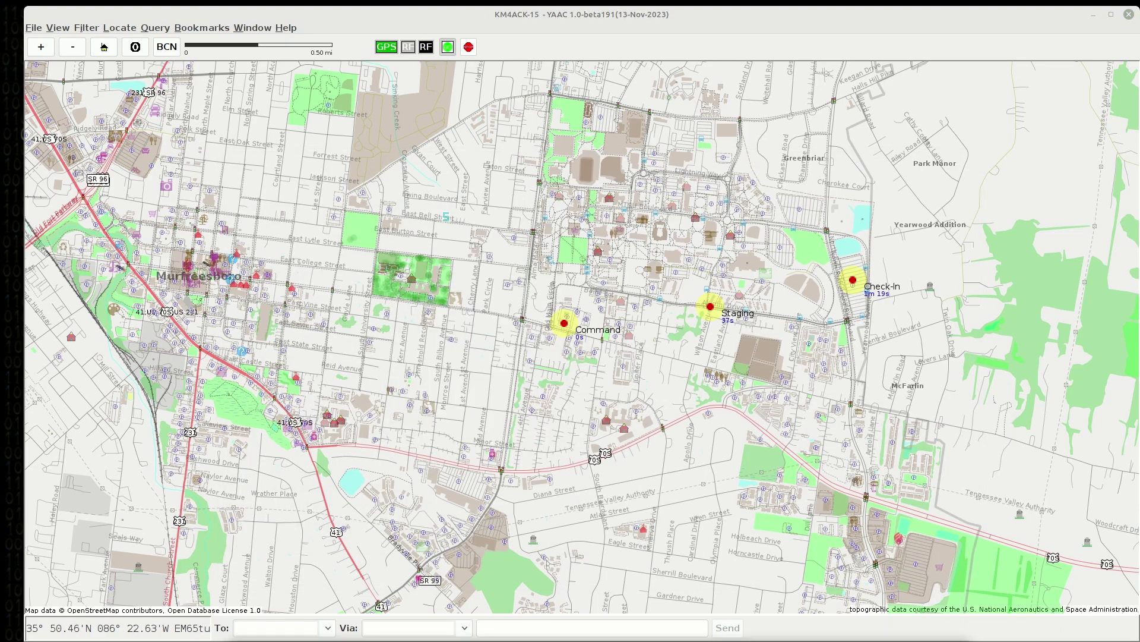
pyautogui.click(356, 179)
pyautogui.write('TV-Crew')
pyautogui.click(366, 235)
pyautogui.click(328, 344)
# - Give TV-Crew the comment "Parade TV Crew", remove its WIDE1-1,WIDE2-1 digipeat path, set its scope to Private and save the object
pyautogui.click(420, 330)
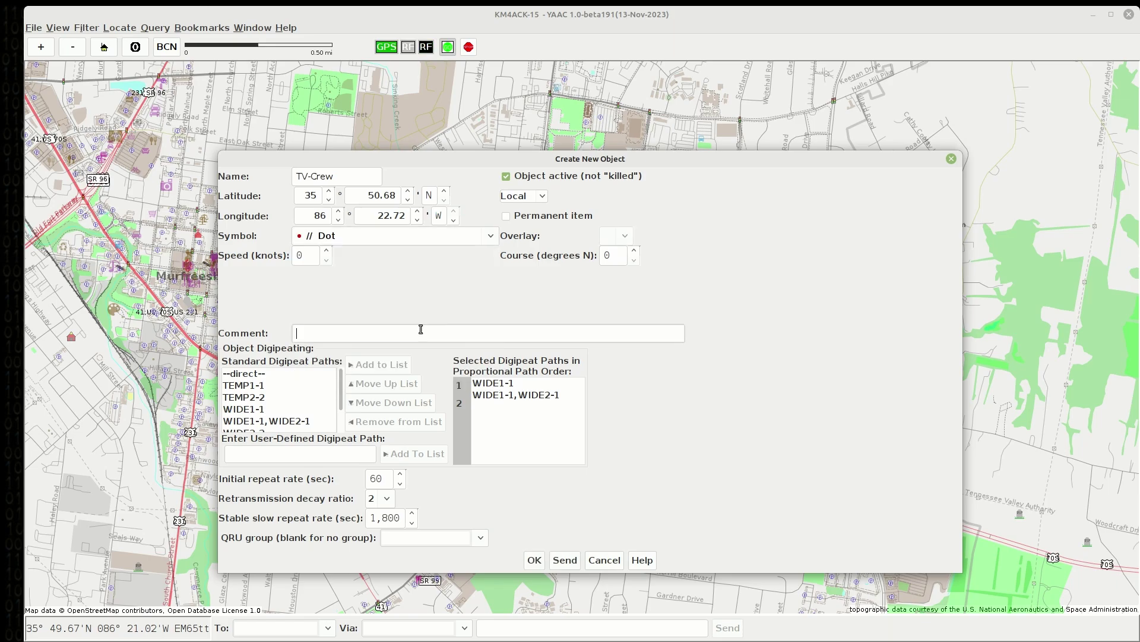
pyautogui.write('Parade TV Crew')
pyautogui.click(516, 395)
pyautogui.click(395, 421)
pyautogui.click(523, 196)
pyautogui.click(523, 215)
pyautogui.click(534, 559)
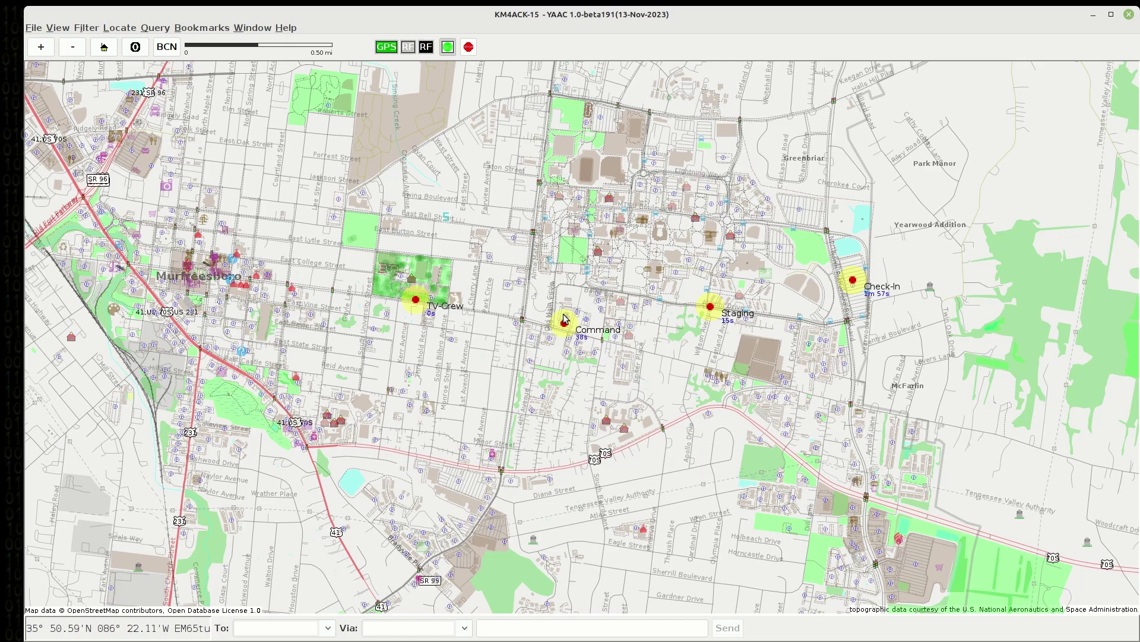
# - Save the map's objects and items to the Desktop as Parade-Objects, using the UIView Position Files format
pyautogui.click(34, 28)
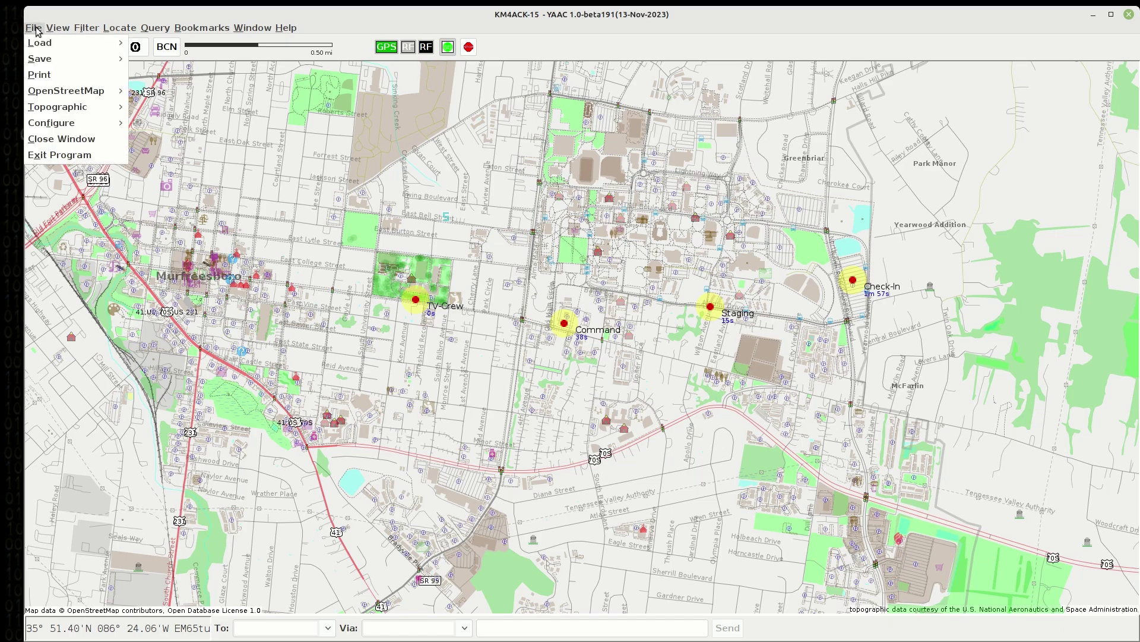
pyautogui.moveTo(51, 59)
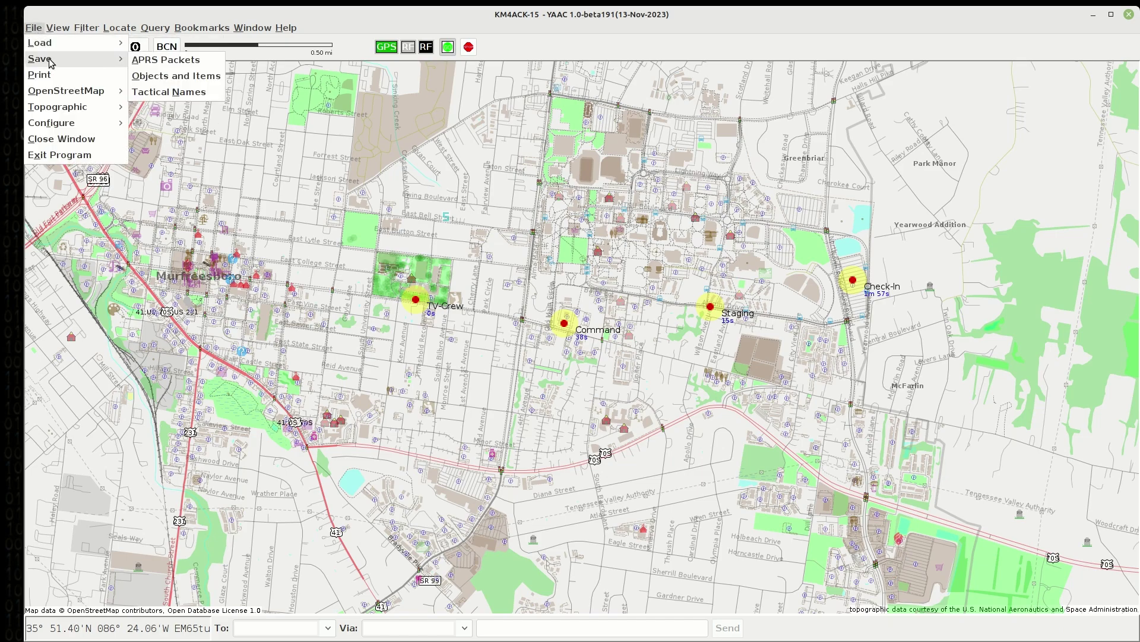
pyautogui.click(154, 80)
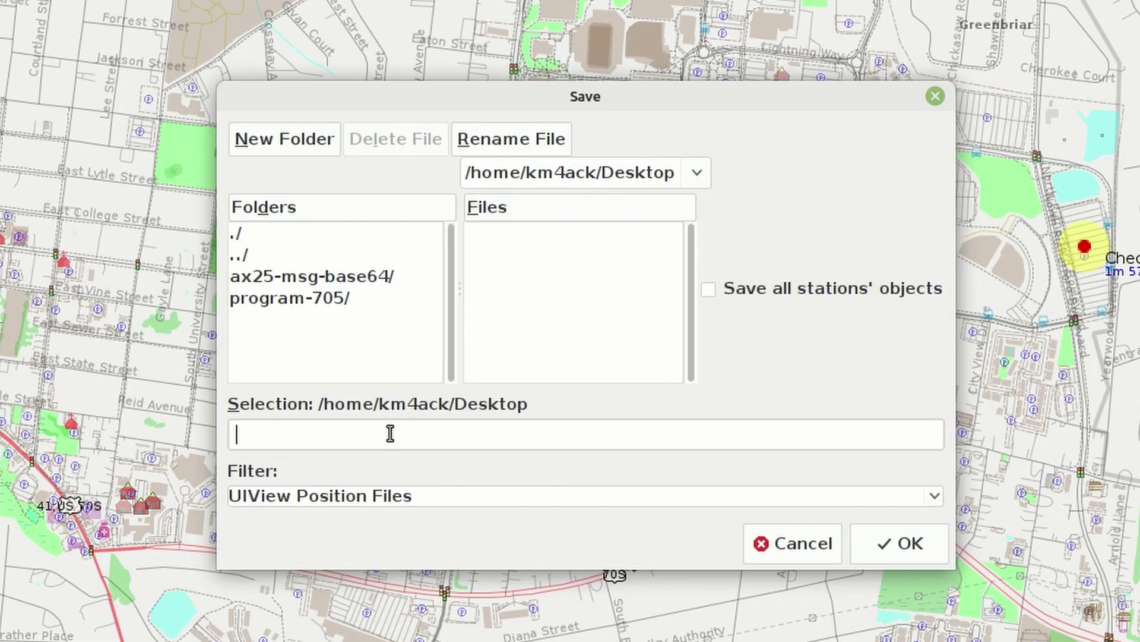
pyautogui.write('Parade-Objects')
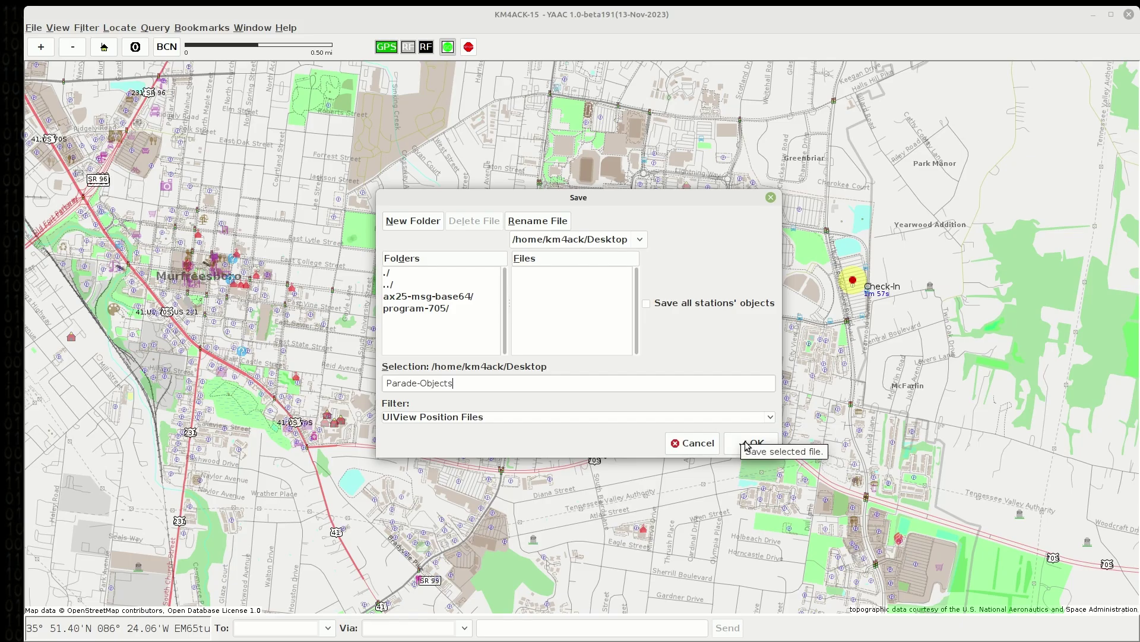
pyautogui.click(749, 443)
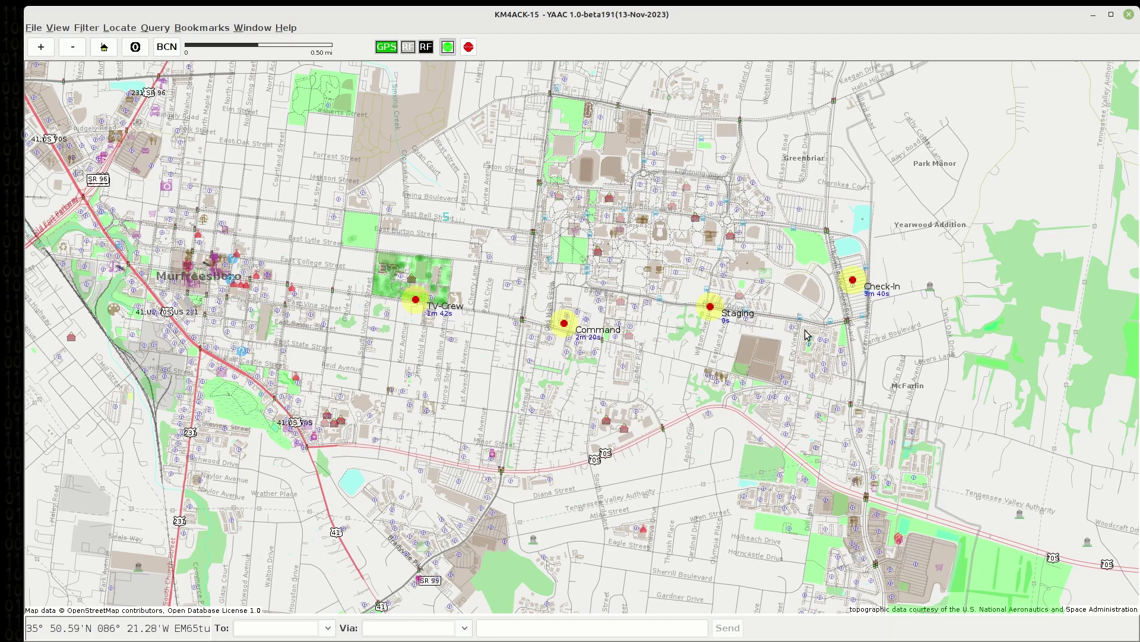
# - Show the Draw toolbar and draw a polyline parade route along the streets from Staging past Command and TV-Crew, ending near downtown Murfreesboro
pyautogui.click(59, 29)
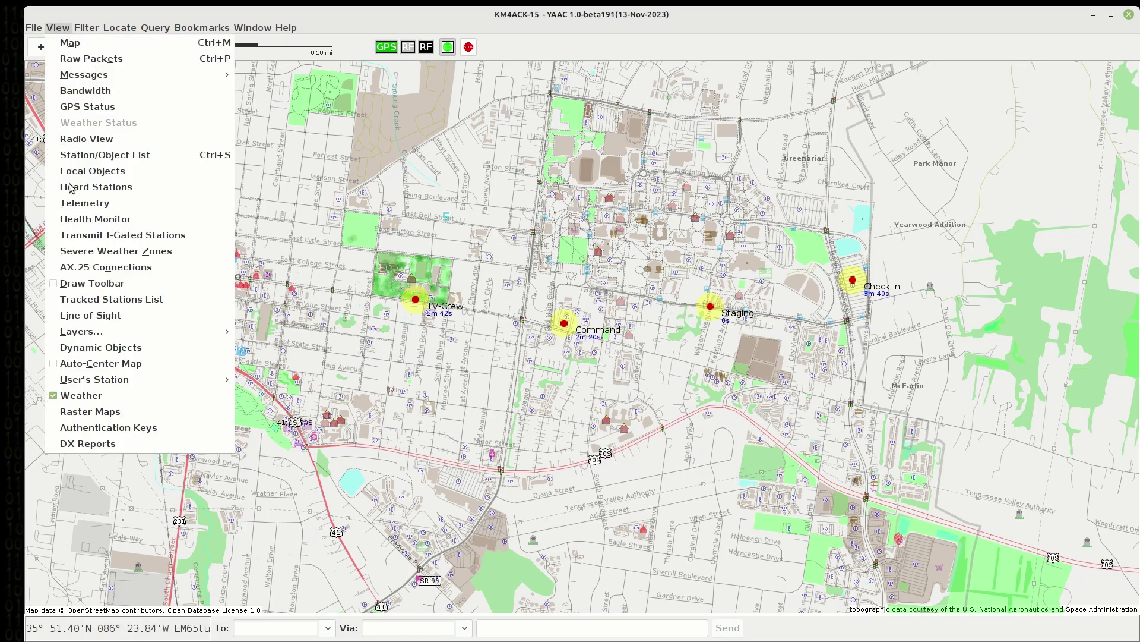
pyautogui.click(90, 284)
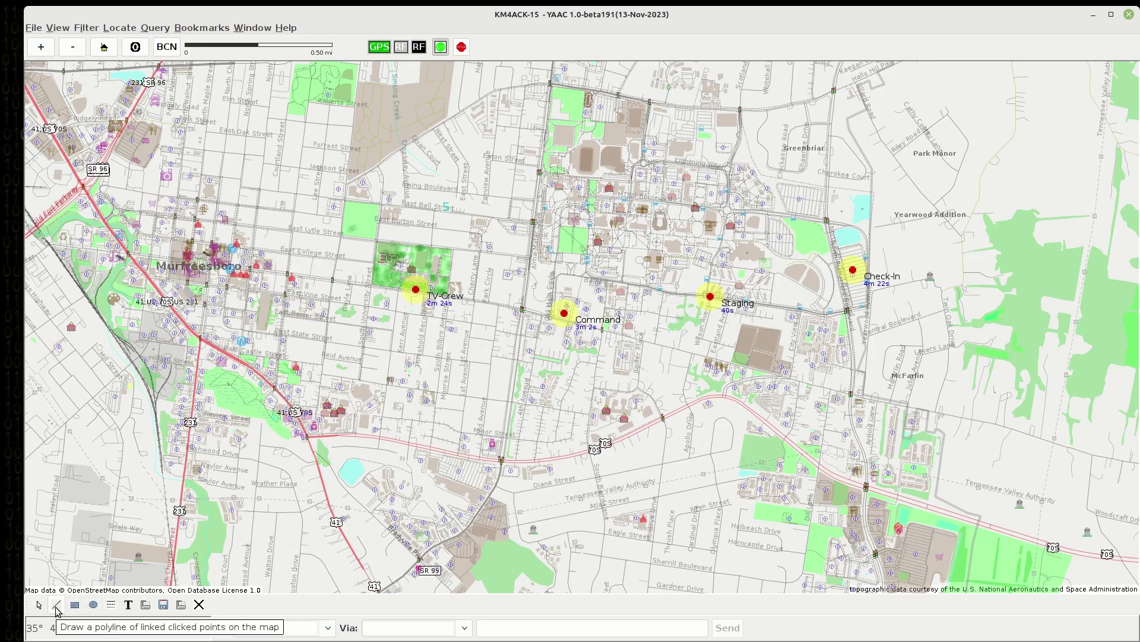
pyautogui.click(58, 610)
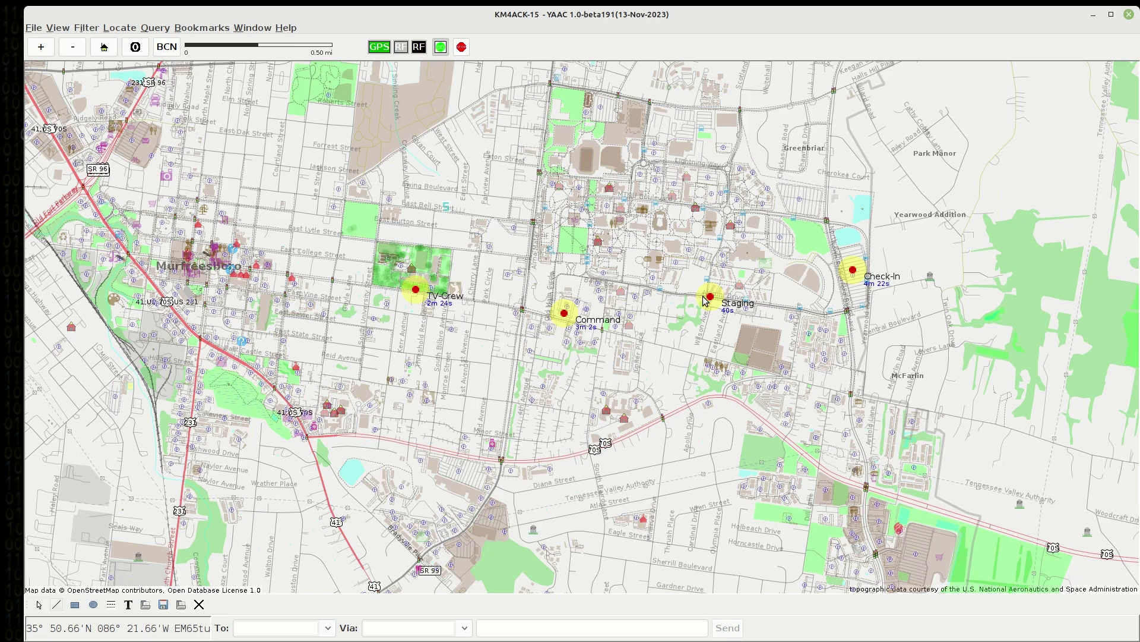
pyautogui.moveTo(704, 295); pyautogui.dragTo(663, 291)
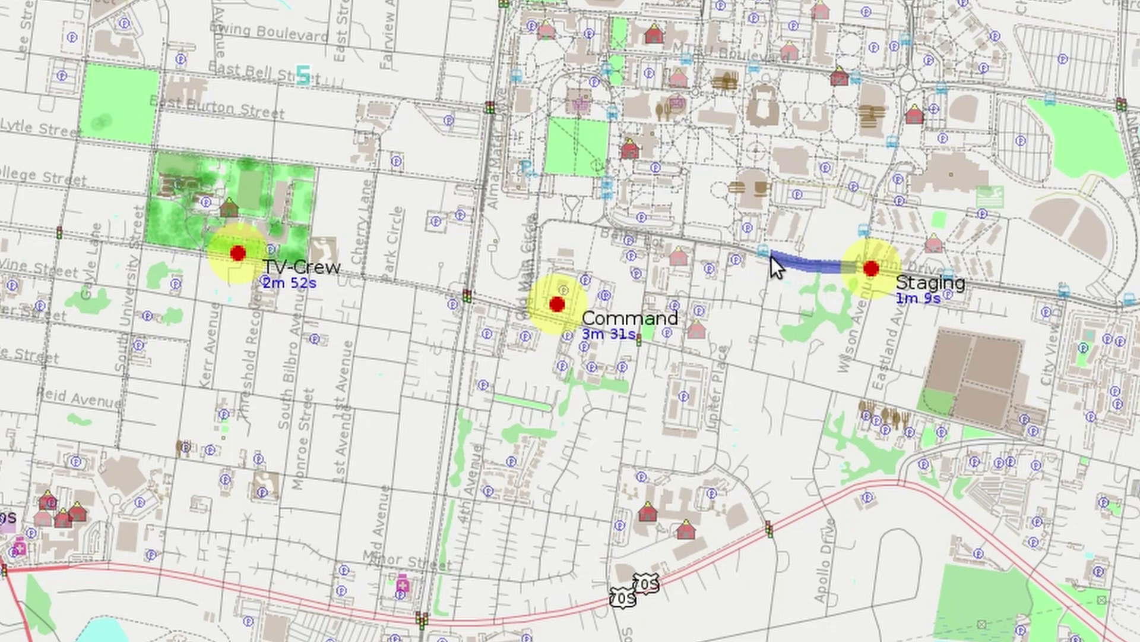
pyautogui.moveTo(771, 255)
pyautogui.mouseDown()
pyautogui.moveTo(752, 372)
pyautogui.moveTo(437, 287)
pyautogui.moveTo(0, 230)
pyautogui.mouseUp()
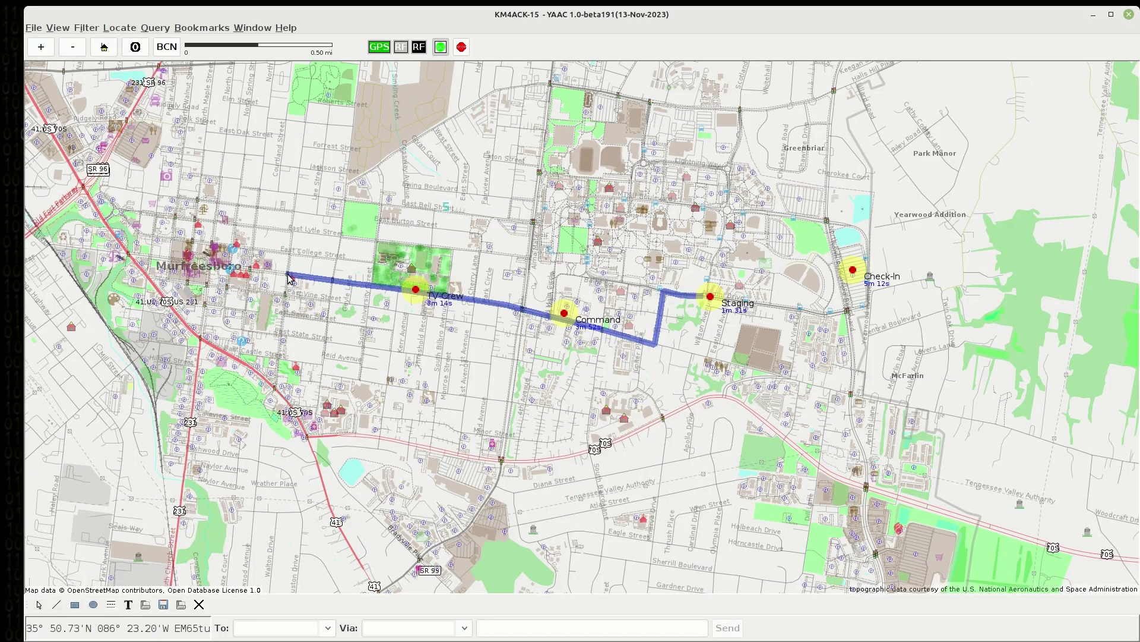
pyautogui.moveTo(289, 278)
pyautogui.mouseDown()
pyautogui.moveTo(280, 305)
pyautogui.moveTo(292, 304)
pyautogui.moveTo(289, 410)
pyautogui.moveTo(288, 396)
pyautogui.moveTo(76, 588)
pyautogui.mouseUp()
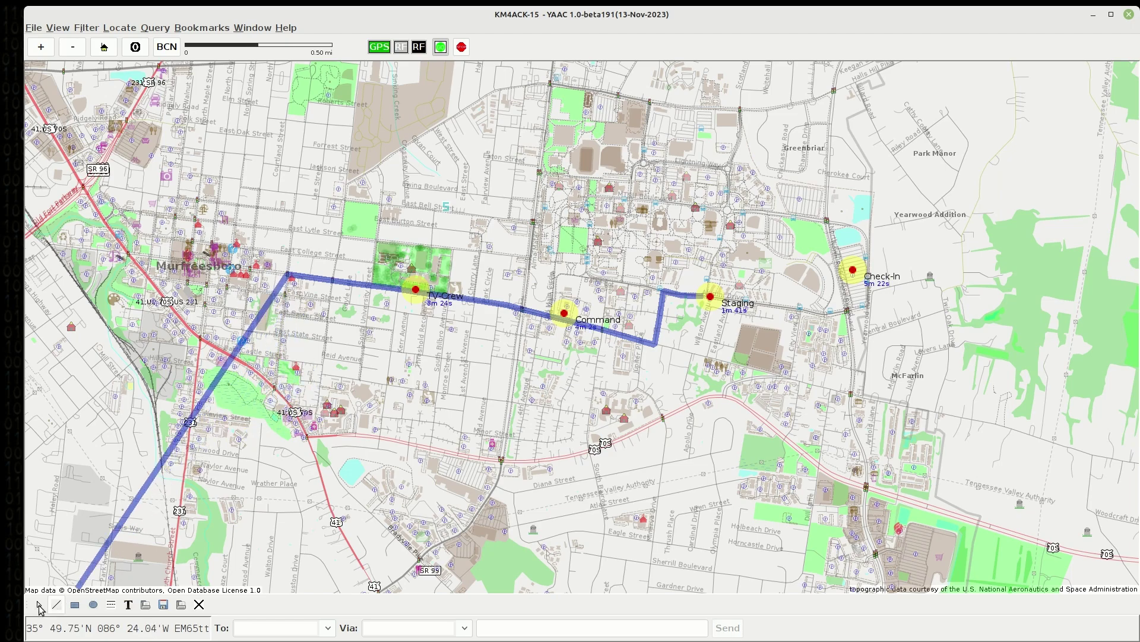
pyautogui.click(39, 604)
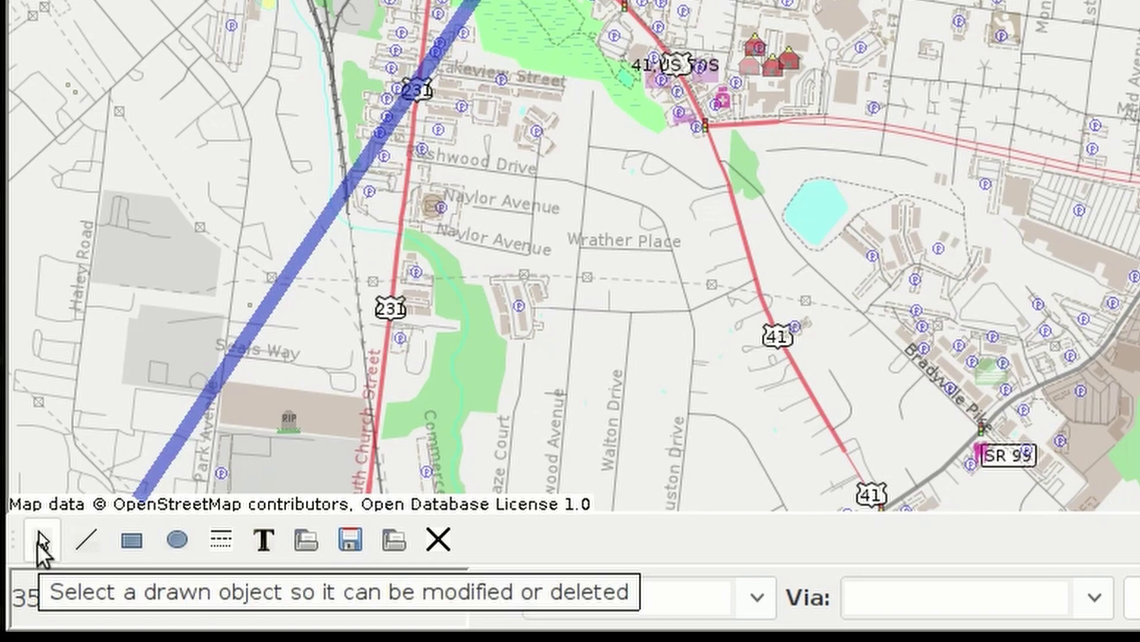
pyautogui.click(37, 542)
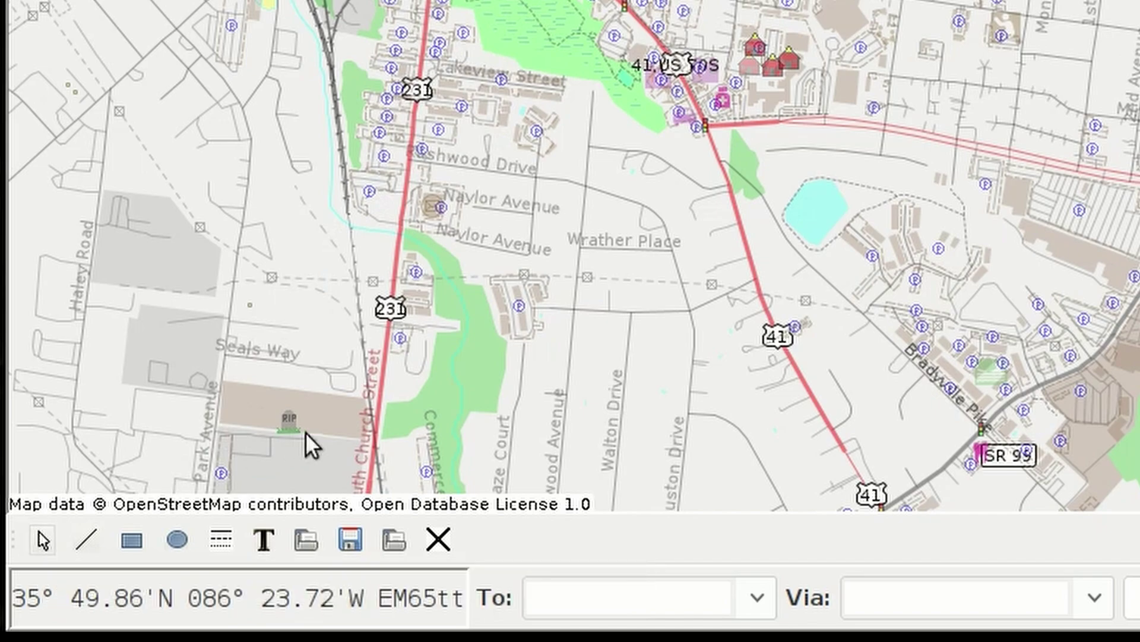
# - Save the drawn route to the Desktop as parade-route, using the CSV lon/lat vertex file format
pyautogui.click(349, 537)
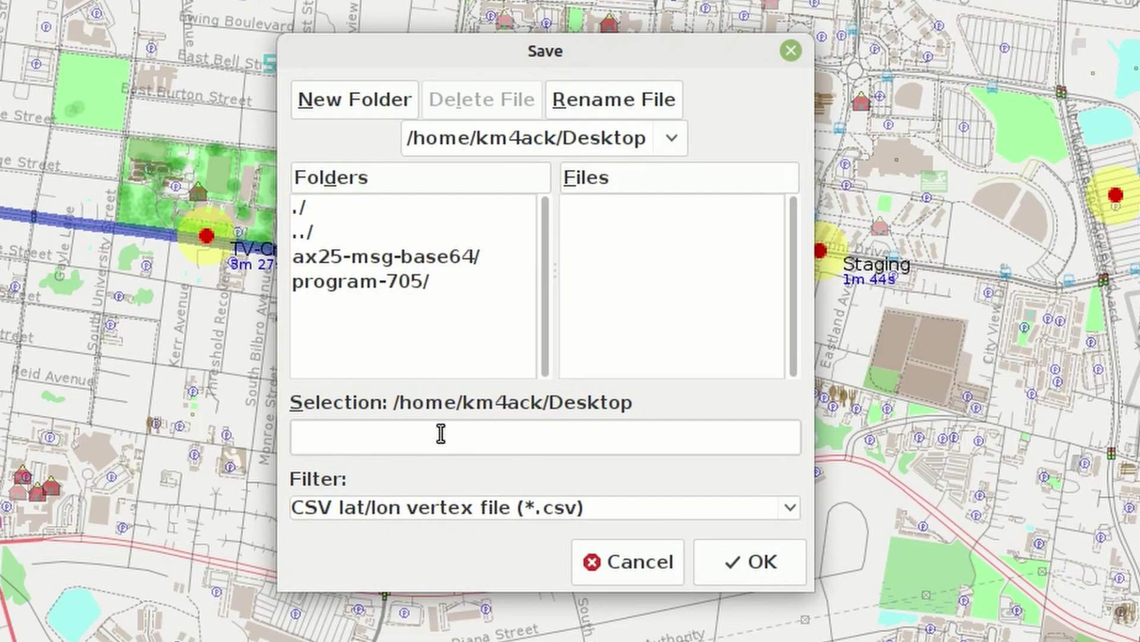
pyautogui.write('parade-route')
pyautogui.click(430, 507)
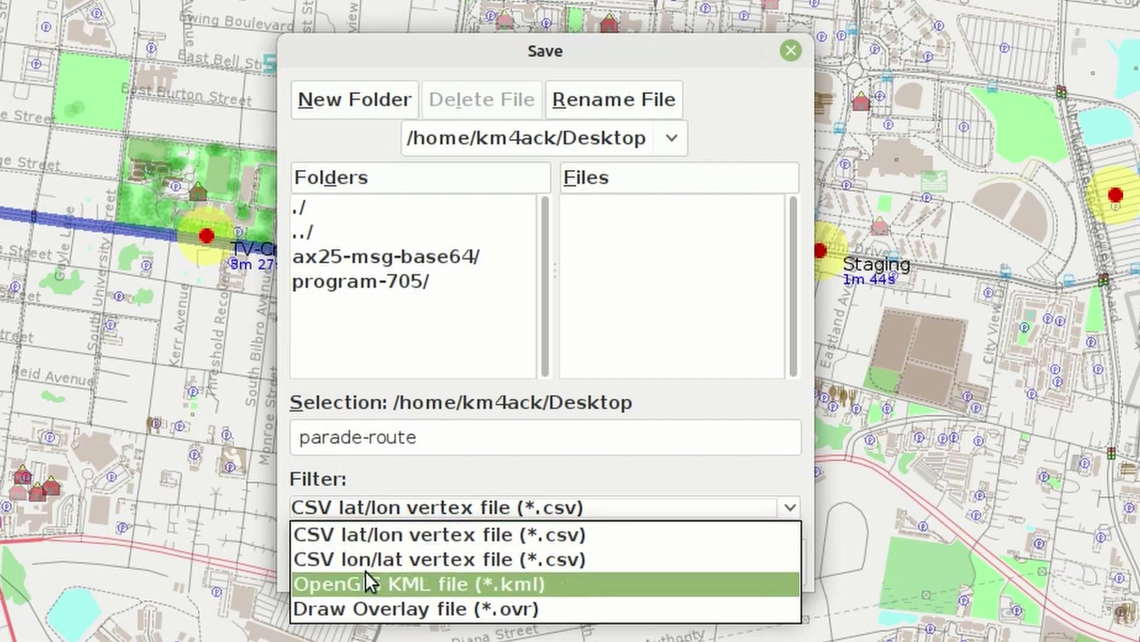
pyautogui.click(411, 559)
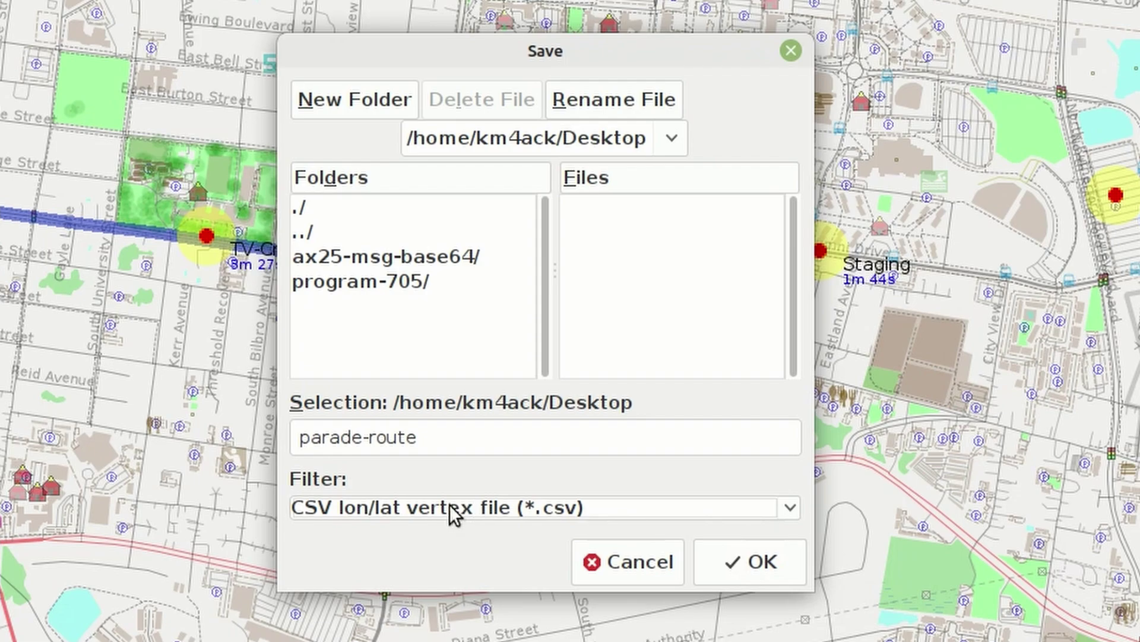
pyautogui.click(726, 563)
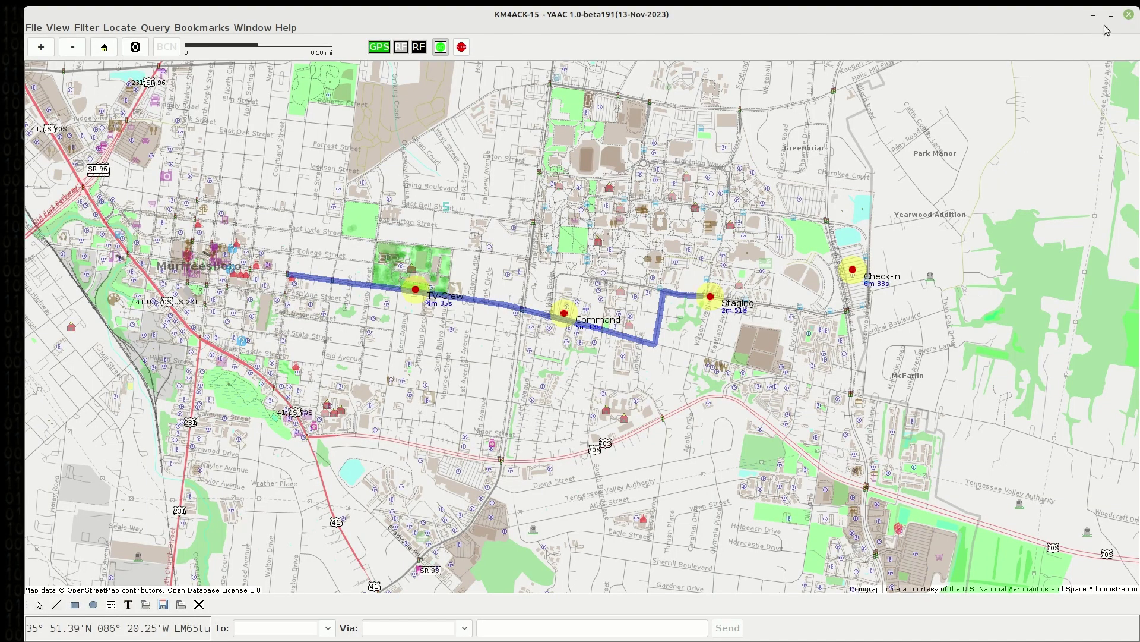
# - Close the current YAAC window, switch to the workspace with the restarted YAAC session and close its Radio View window
pyautogui.click(1128, 15)
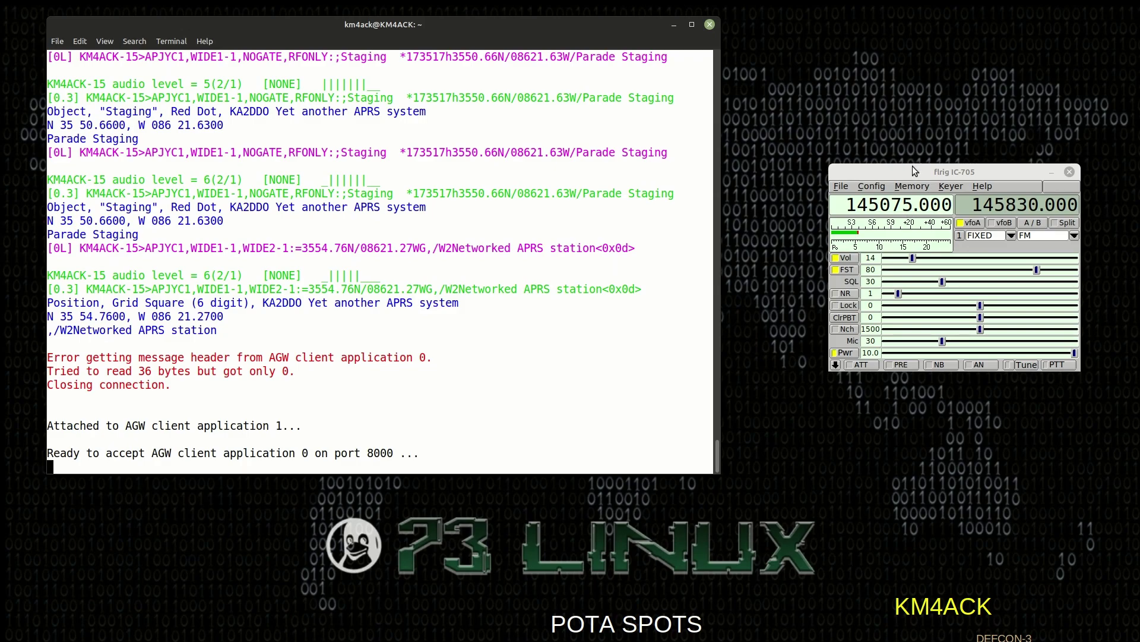
pyautogui.moveTo(912, 169); pyautogui.dragTo(886, 166)
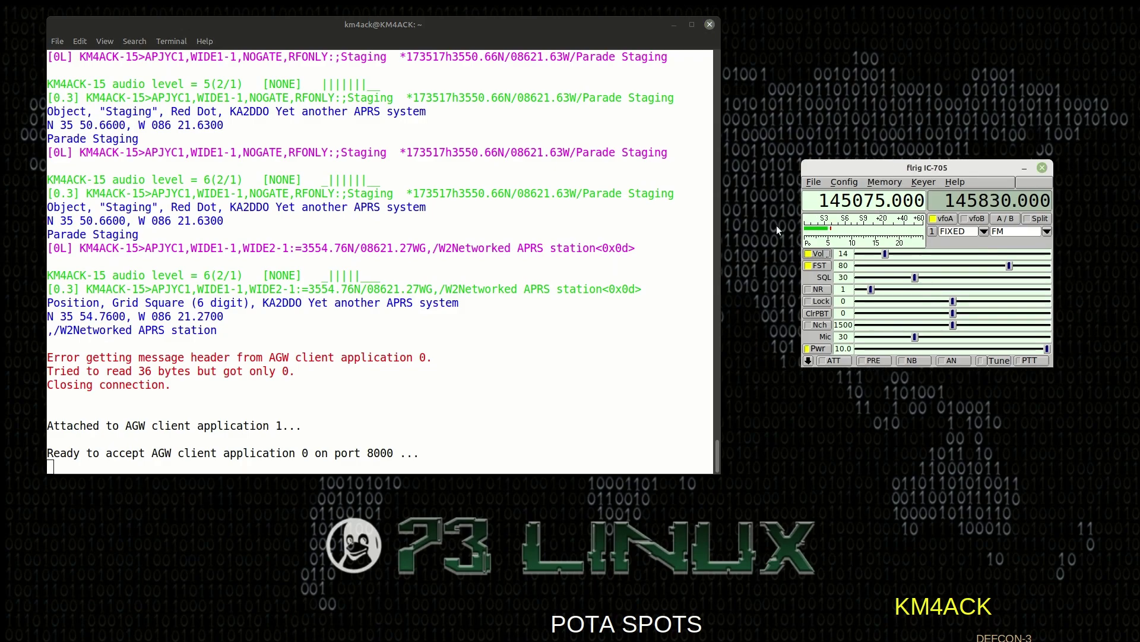
pyautogui.hotkey('ctrl', 'alt', 'Right')
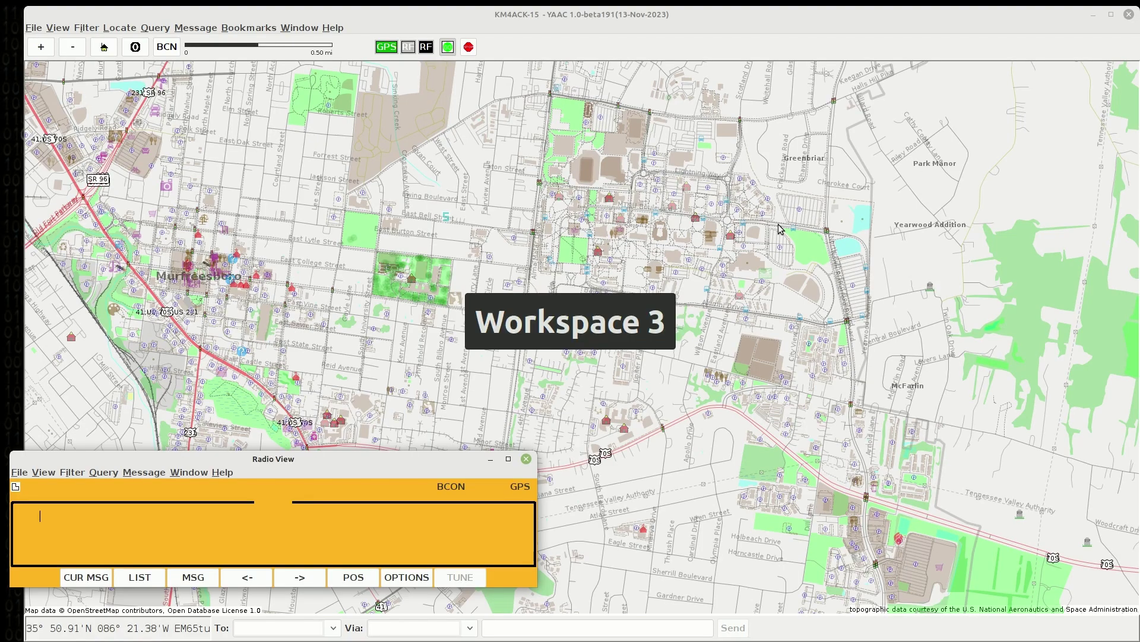
pyautogui.click(526, 459)
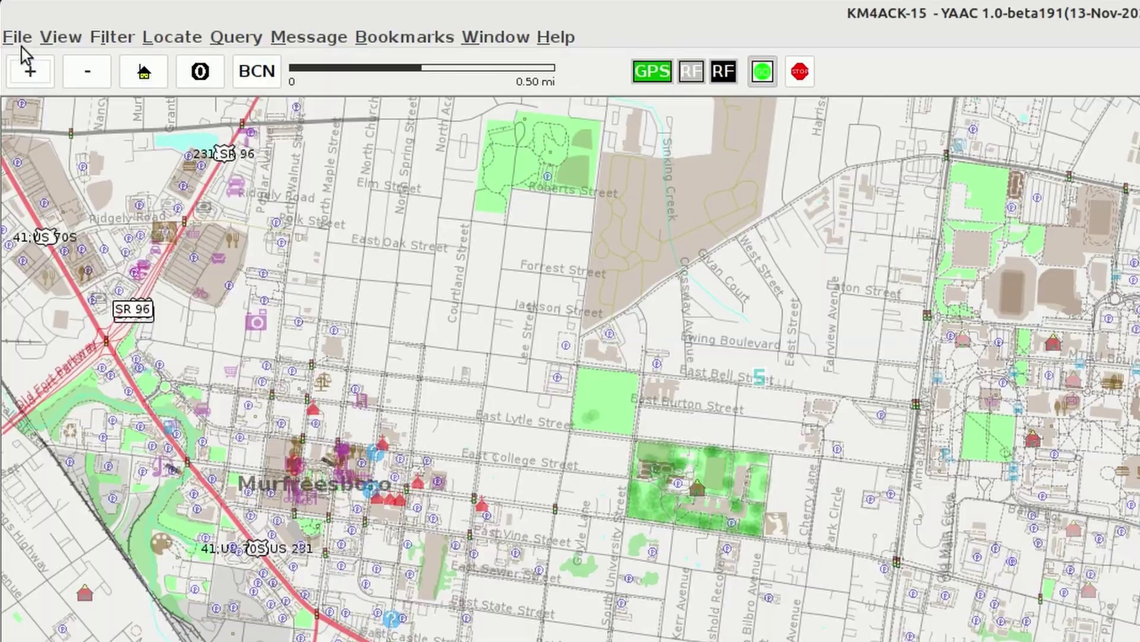
# - Load the drawing parade-route.csv from the Desktop as a CSV lon/lat vertex file
pyautogui.click(18, 38)
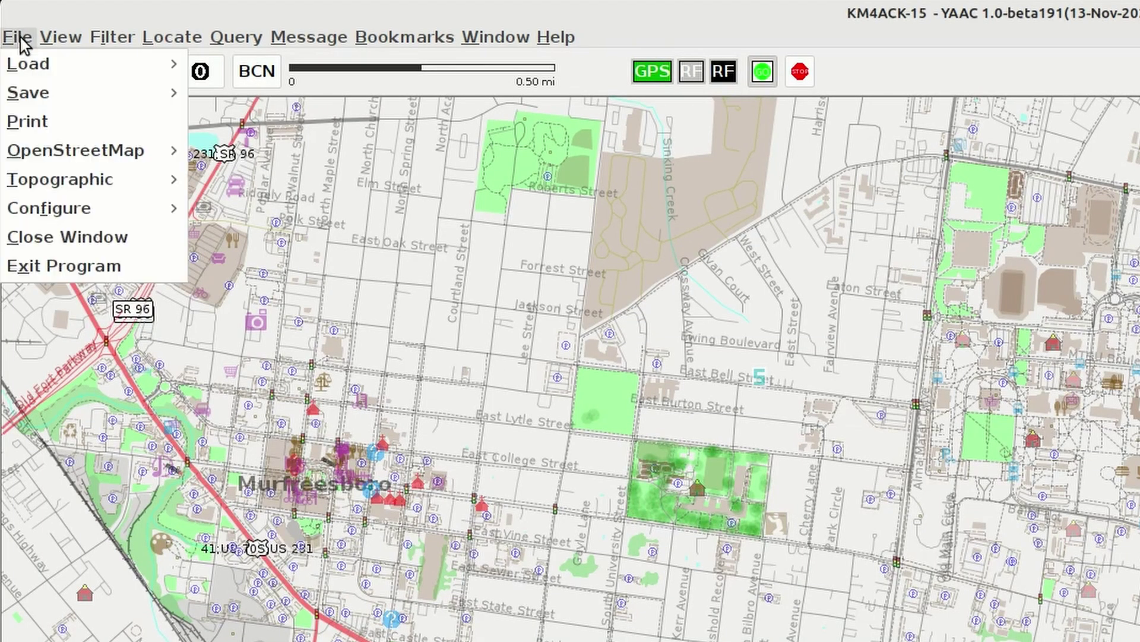
pyautogui.moveTo(36, 65)
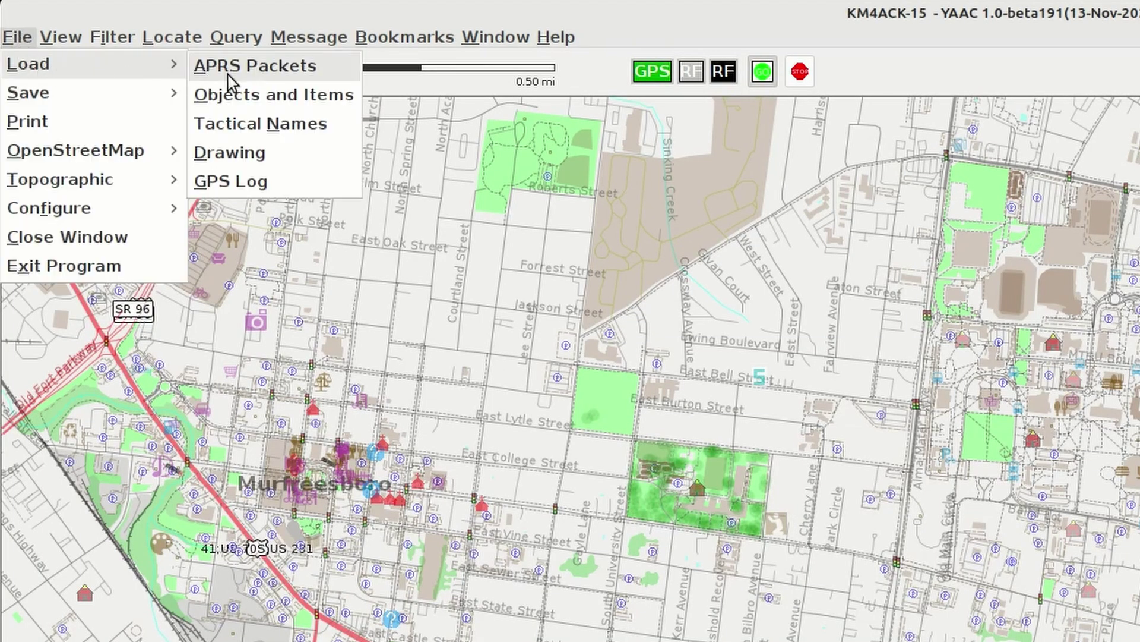
pyautogui.click(226, 155)
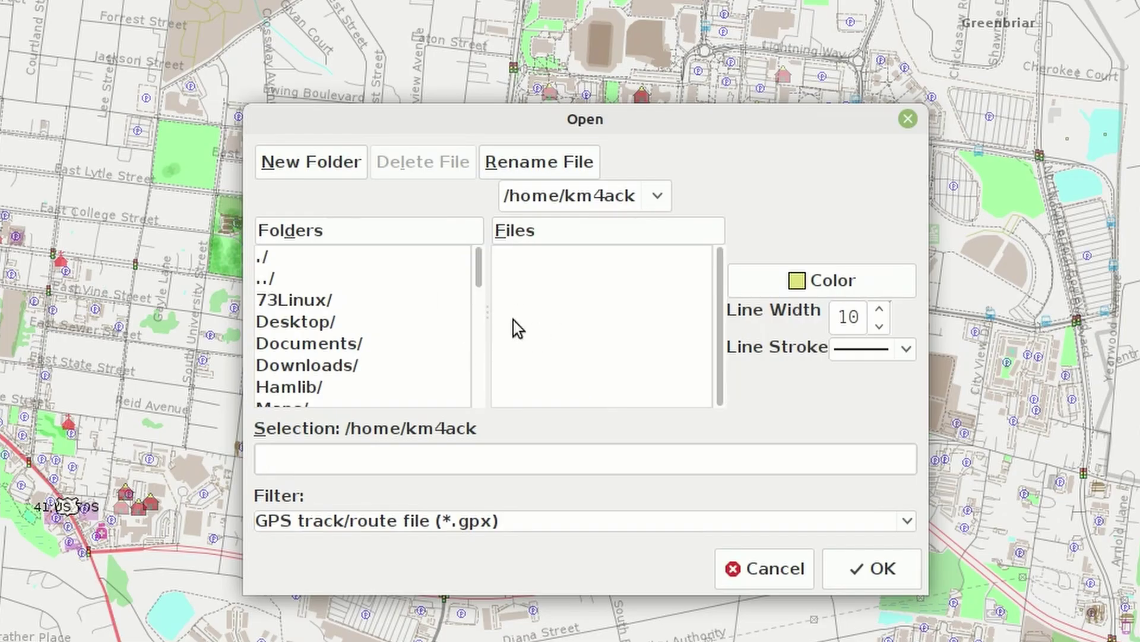
pyautogui.doubleClick(300, 323)
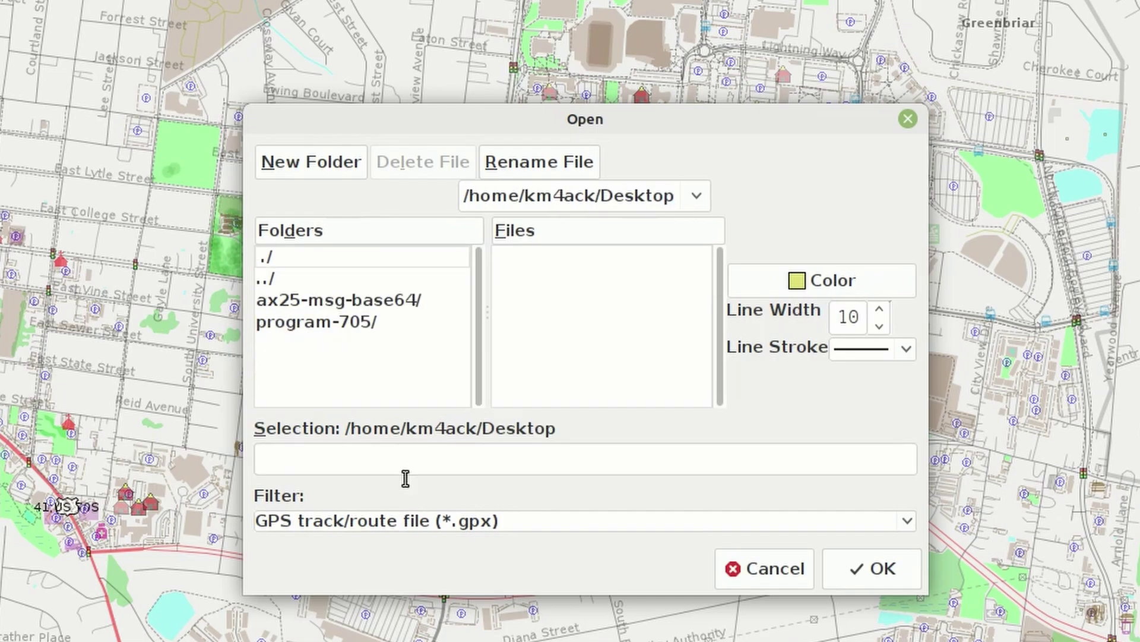
pyautogui.click(408, 521)
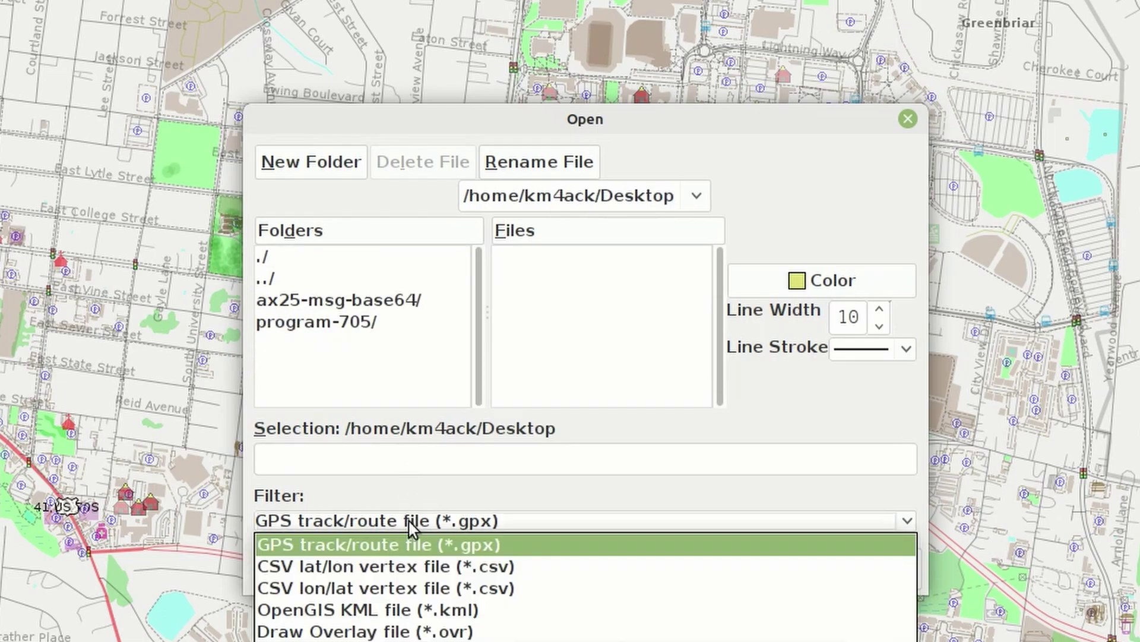
pyautogui.click(409, 587)
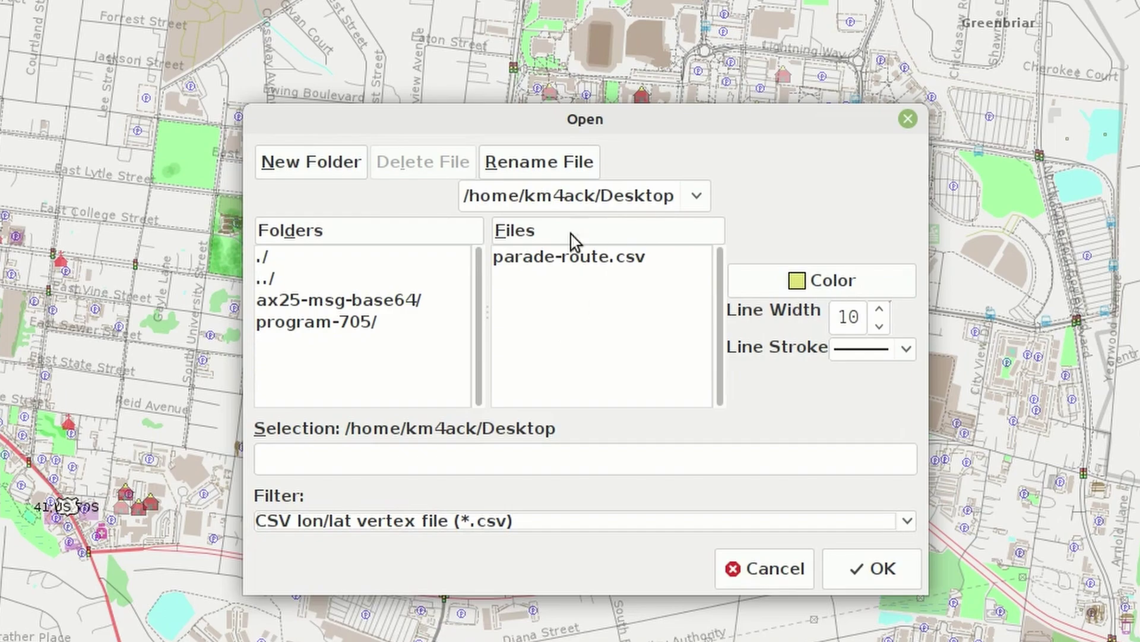
pyautogui.click(552, 260)
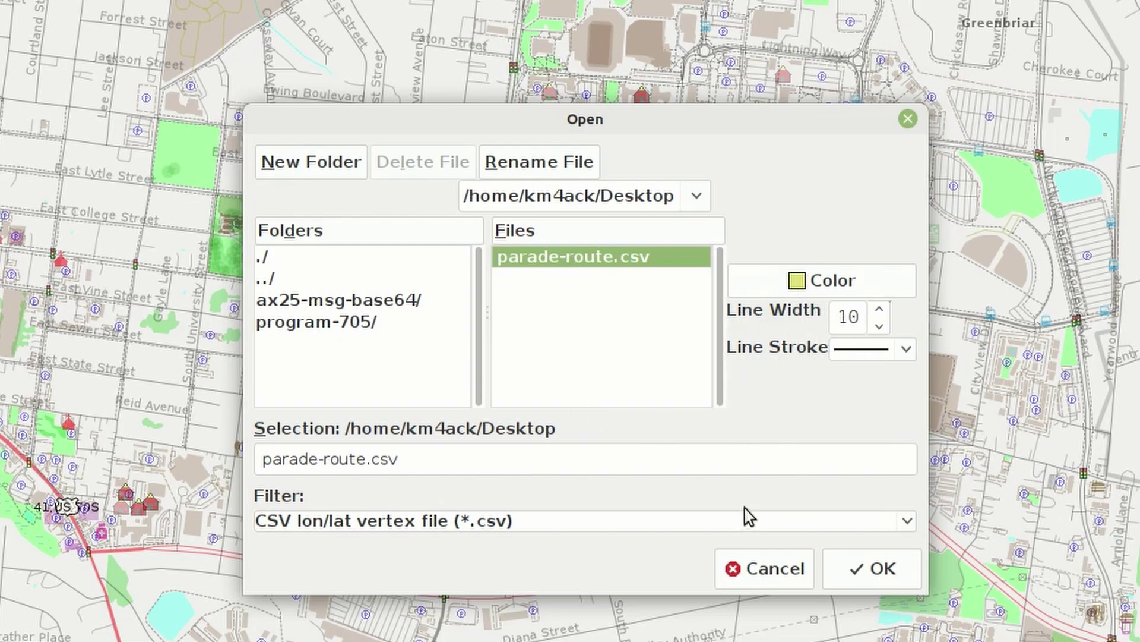
pyautogui.click(861, 569)
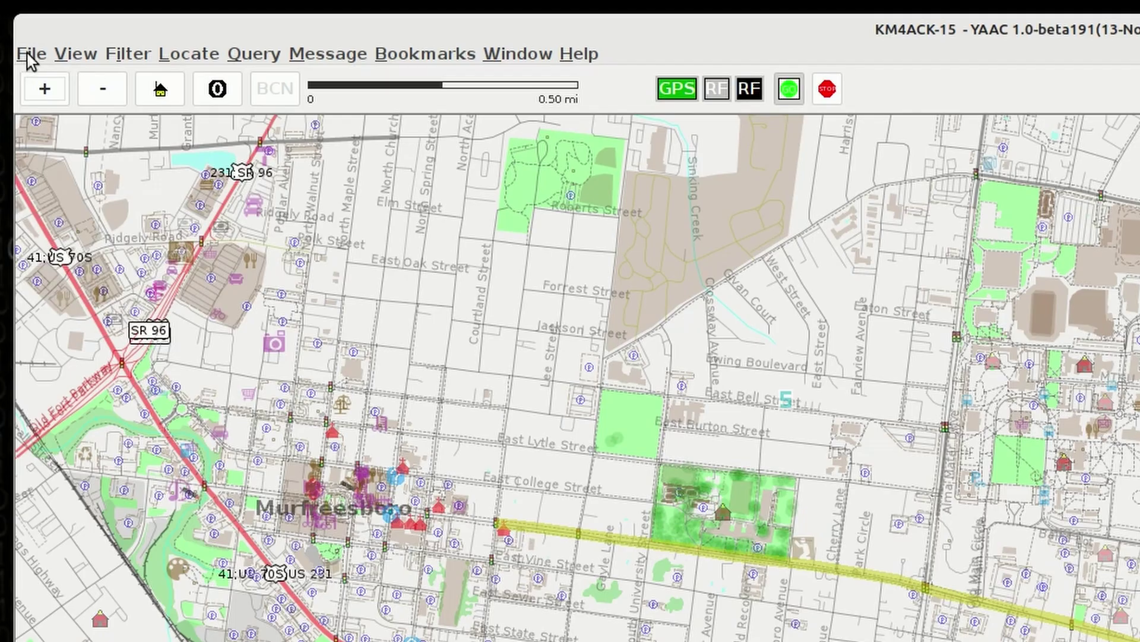
# - Load the objects file Parade-Objects.pos from the Desktop with the scope for loaded objects set to LOCAL
pyautogui.click(27, 53)
pyautogui.moveTo(55, 82)
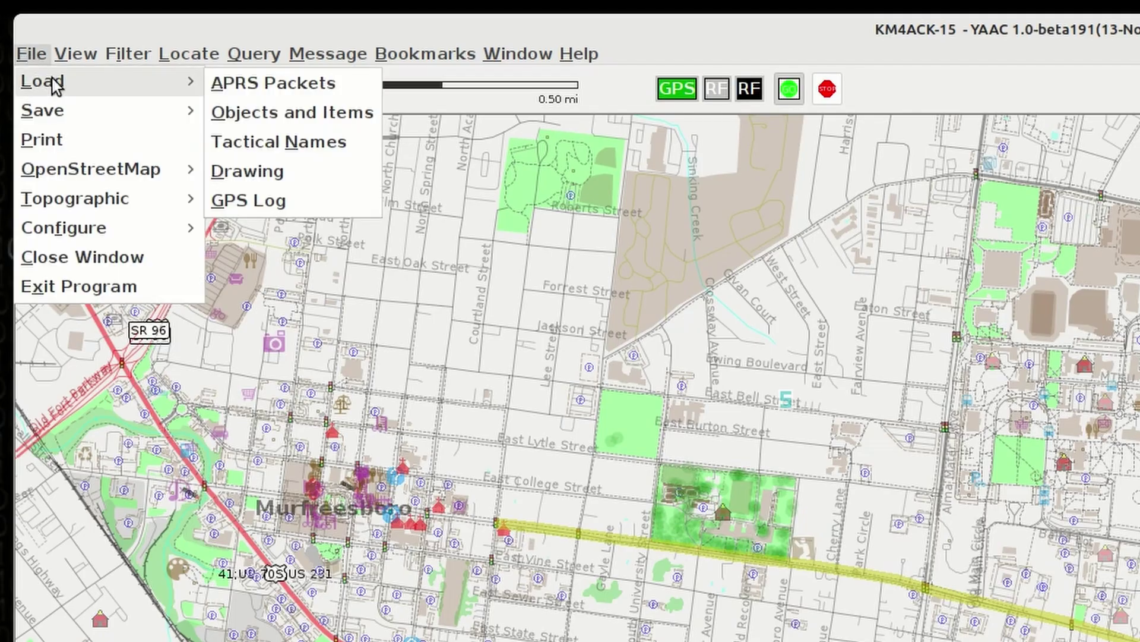
pyautogui.click(236, 123)
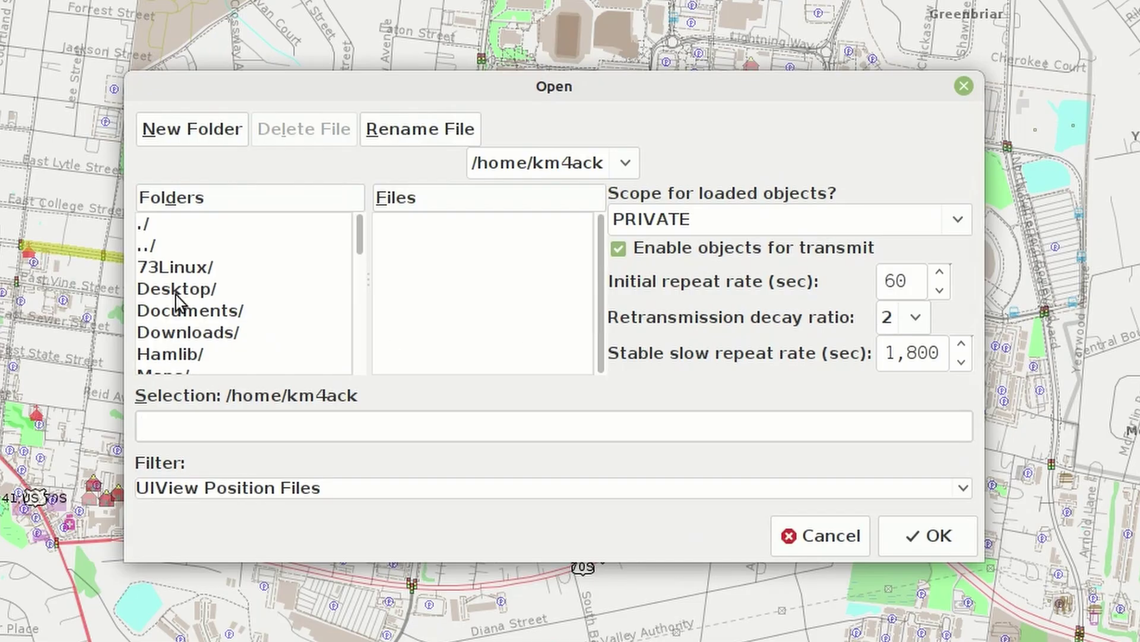
pyautogui.doubleClick(176, 290)
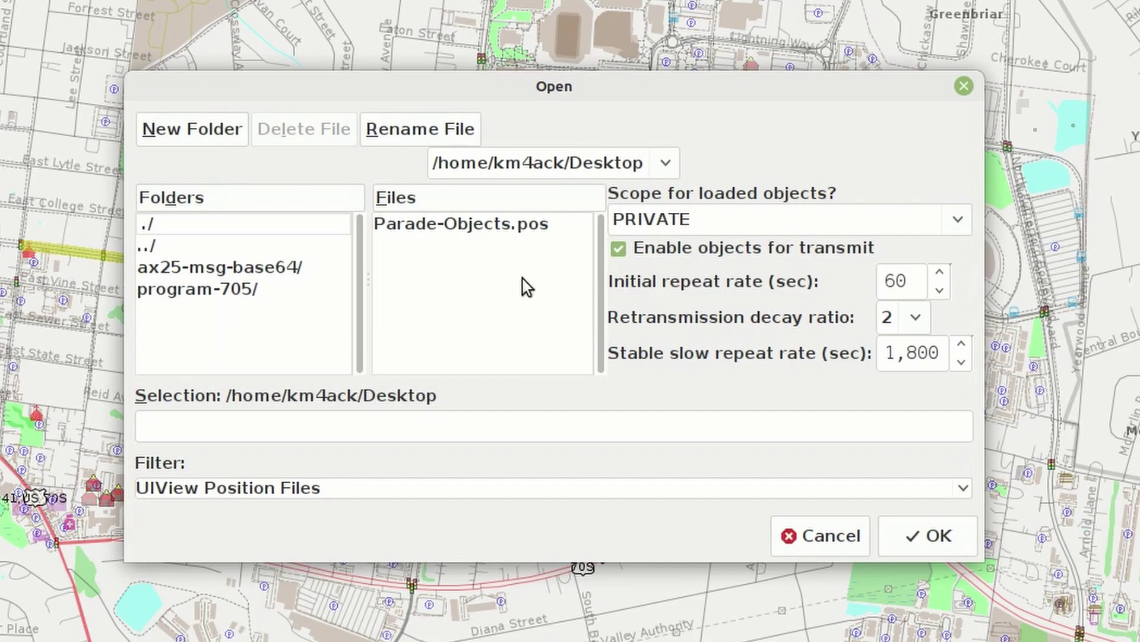
pyautogui.click(440, 225)
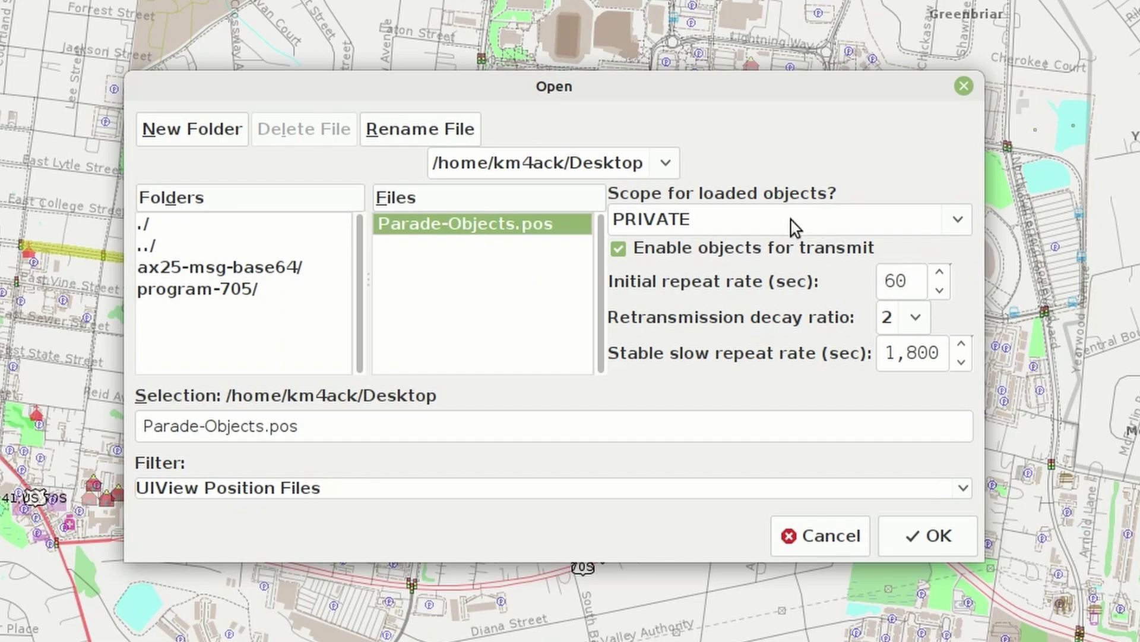
pyautogui.click(959, 219)
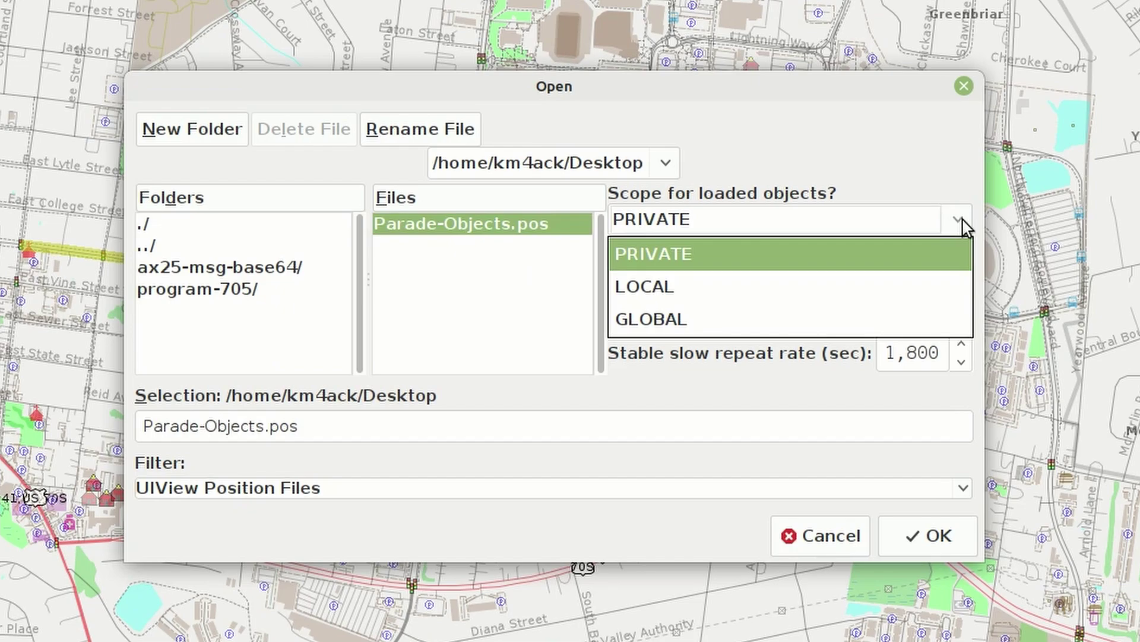
pyautogui.click(677, 282)
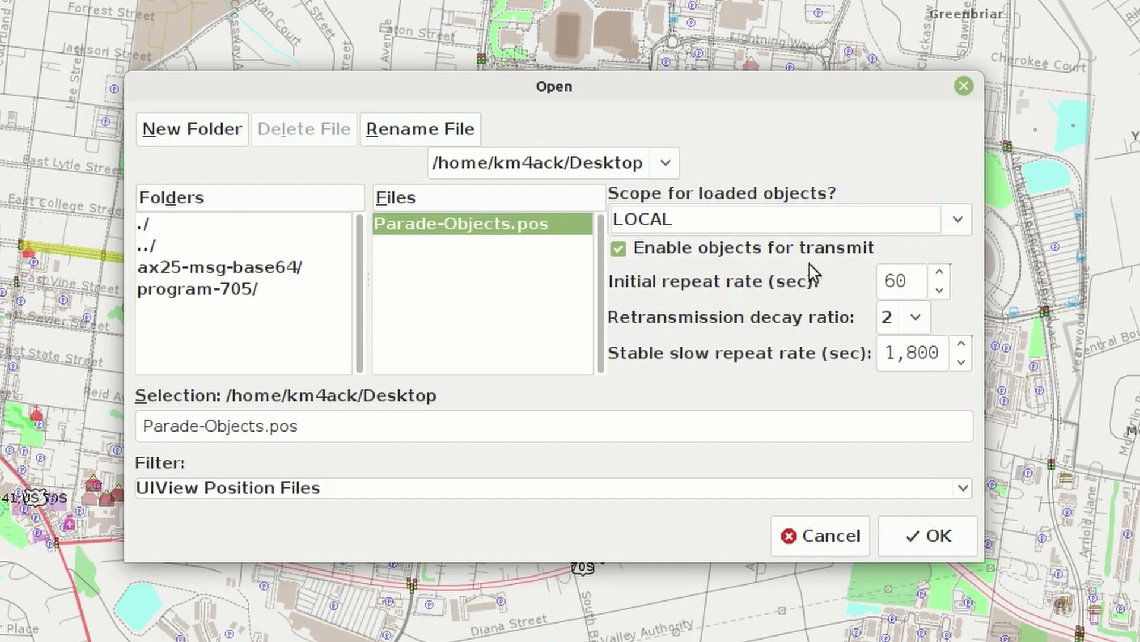
pyautogui.click(911, 545)
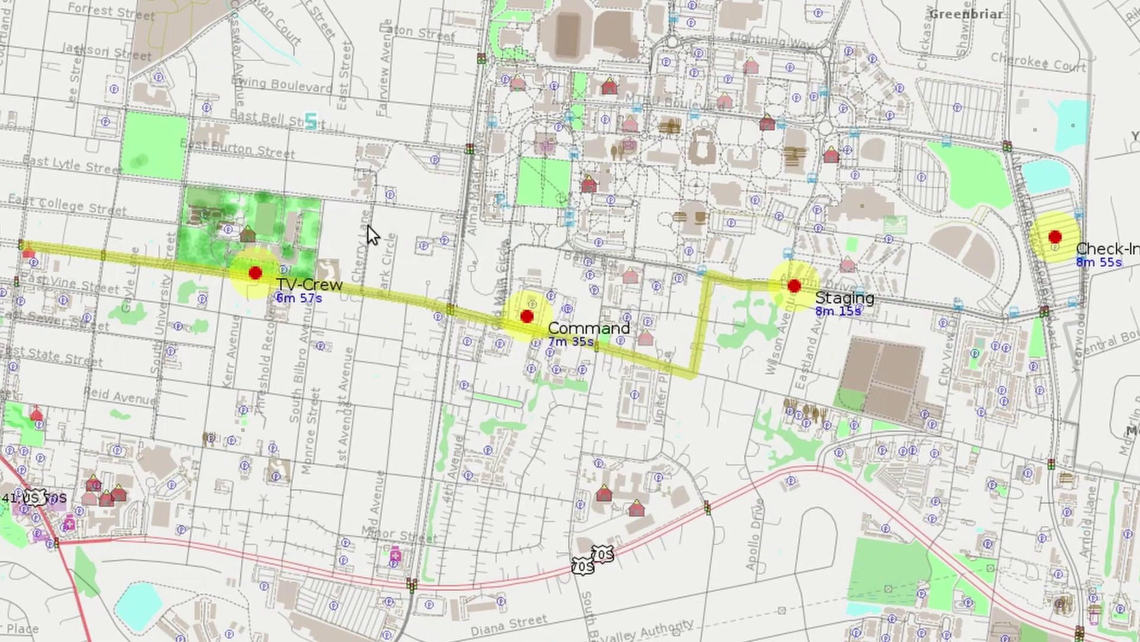
# - Switch to the terminal's packet log and examine the comments in the transmitted Staging and TV-Crew object packets
pyautogui.hotkey('ctrl', 'alt', 'Right')
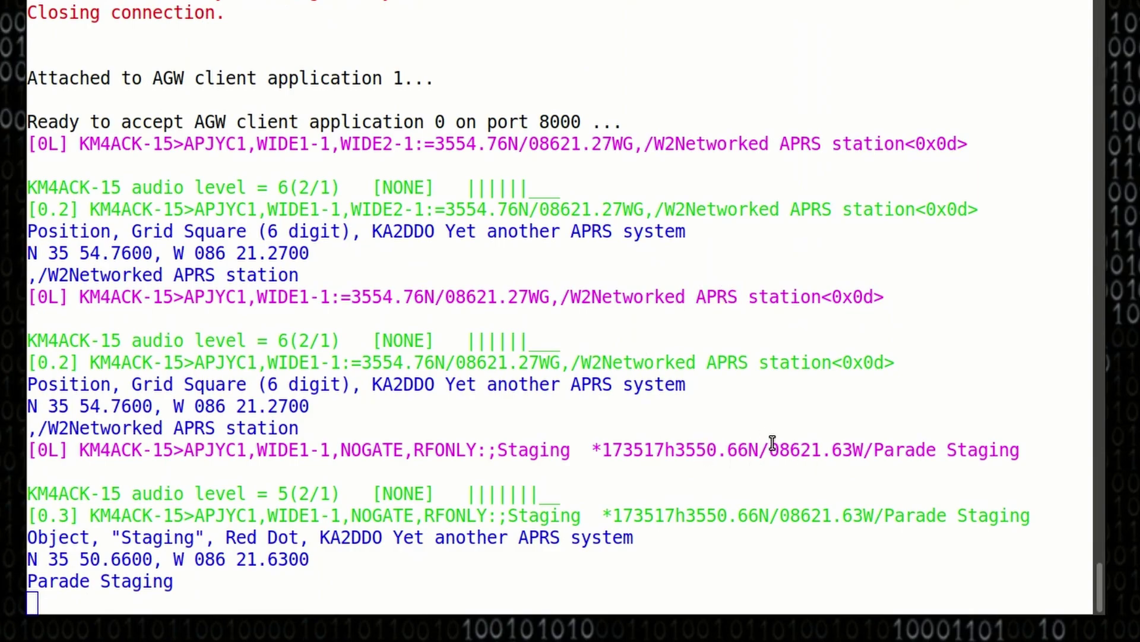
pyautogui.moveTo(875, 450); pyautogui.dragTo(1048, 453)
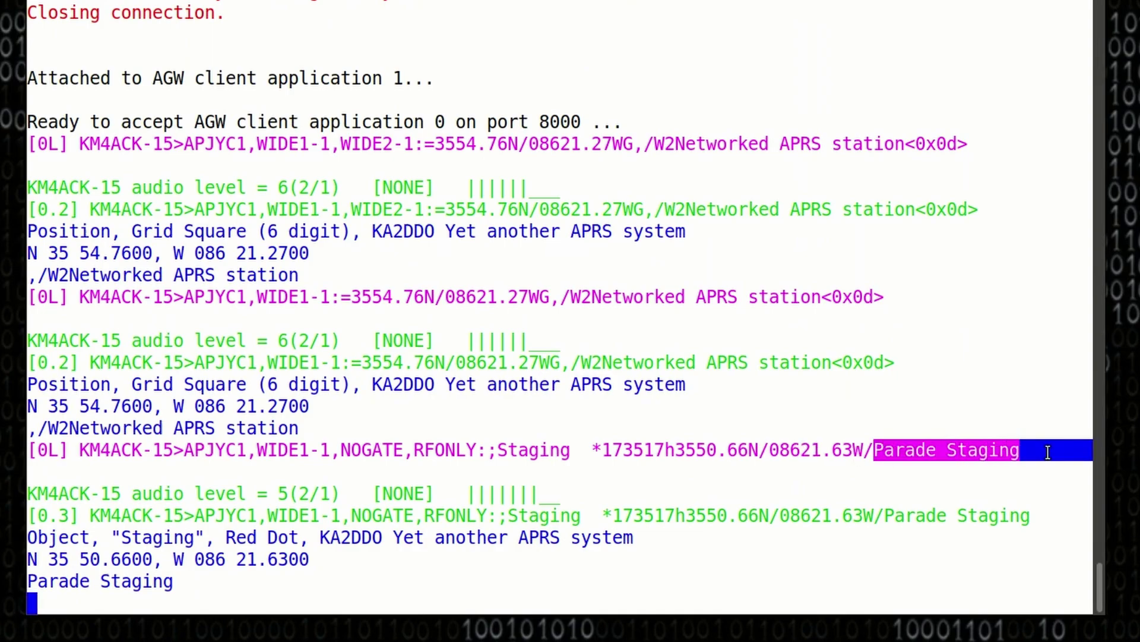
pyautogui.click(957, 405)
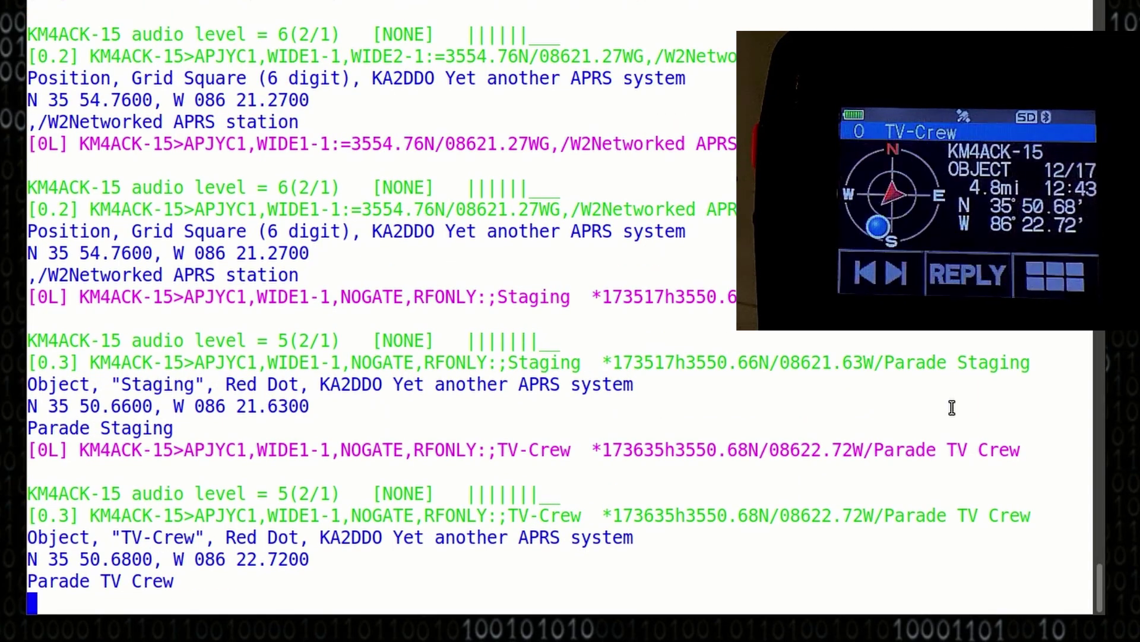
pyautogui.moveTo(875, 449); pyautogui.dragTo(1023, 454)
pyautogui.click(982, 475)
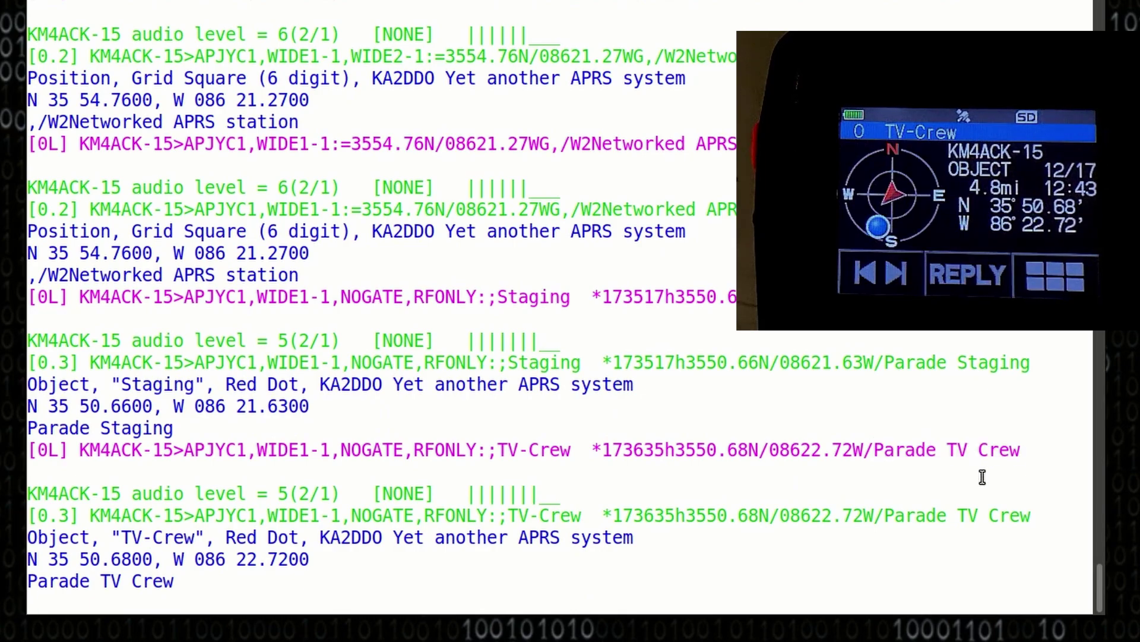